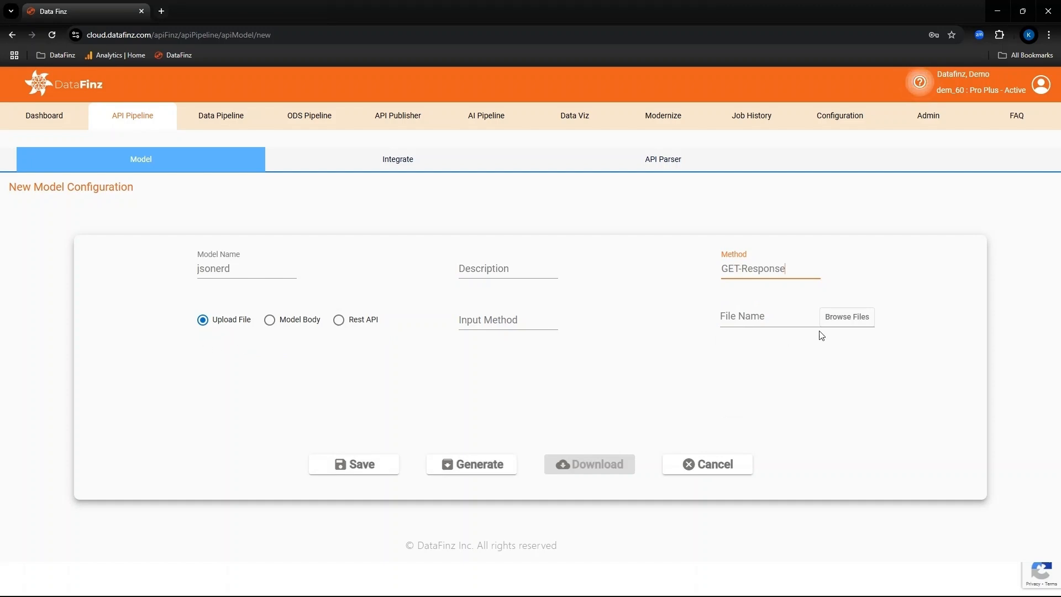
Step: Set the jsonerd model's source to Rest API and assign the connection apicall
left_click(301, 321)
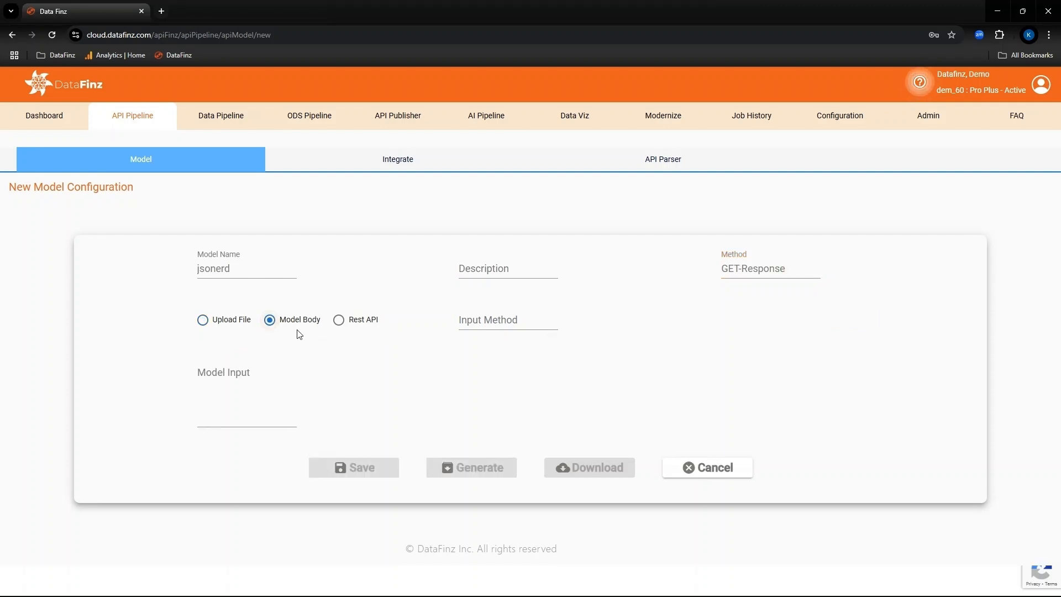
left_click(222, 389)
left_click(341, 324)
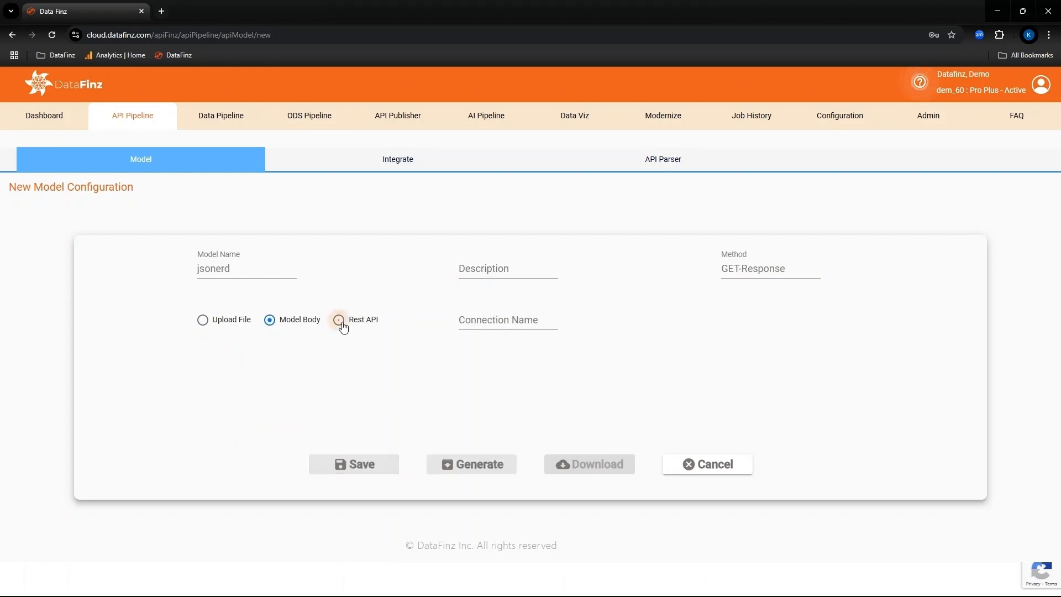
left_click(514, 319)
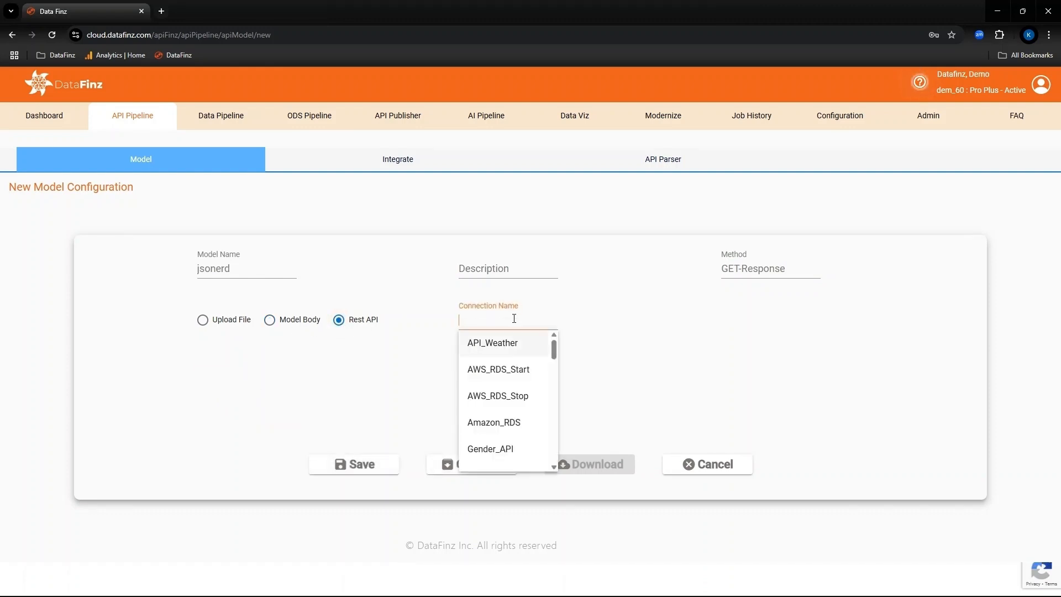
type("apicall")
left_click(476, 341)
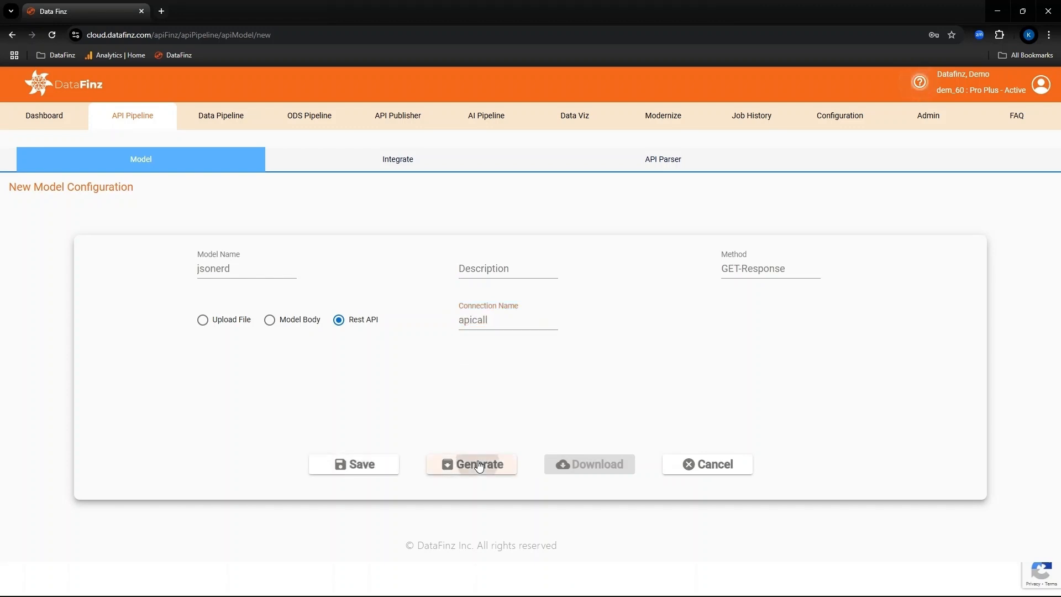
Step: Generate the jsonerd model, download its output and open the jsonerd_ERD.png diagram
left_click(473, 464)
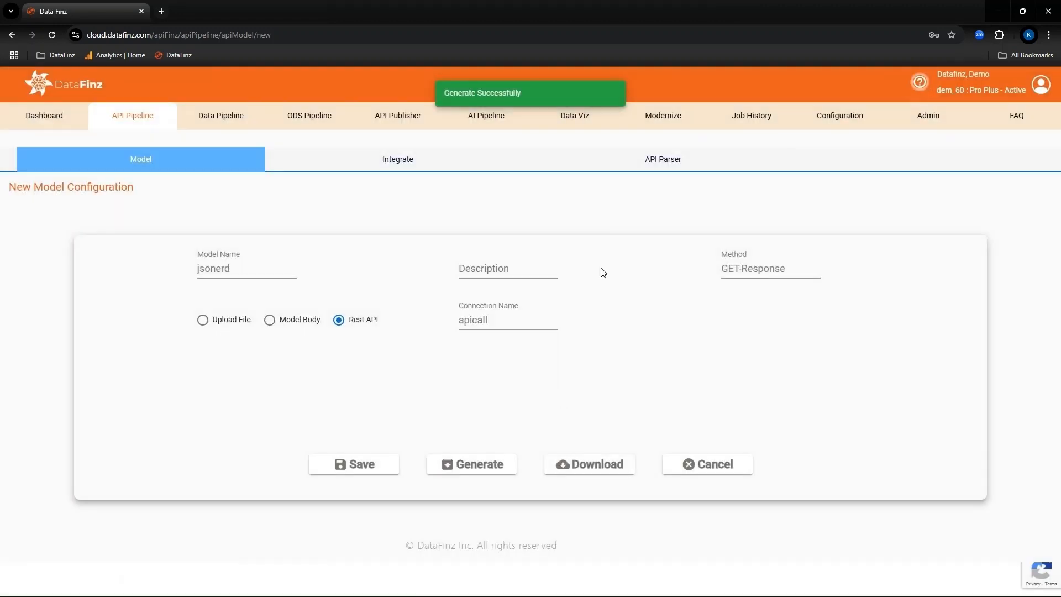
left_click(598, 465)
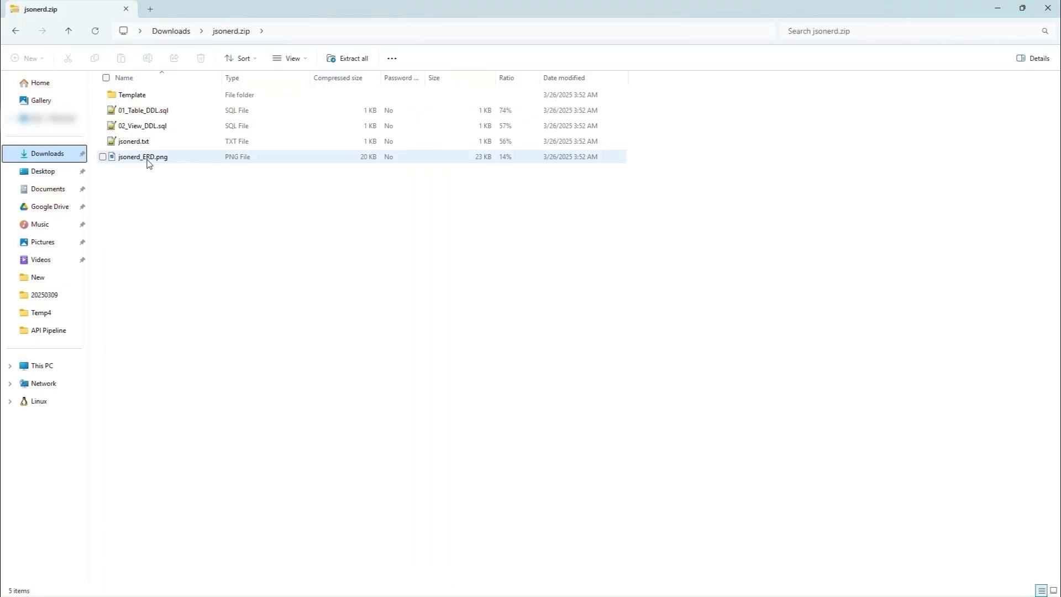
double_click(147, 157)
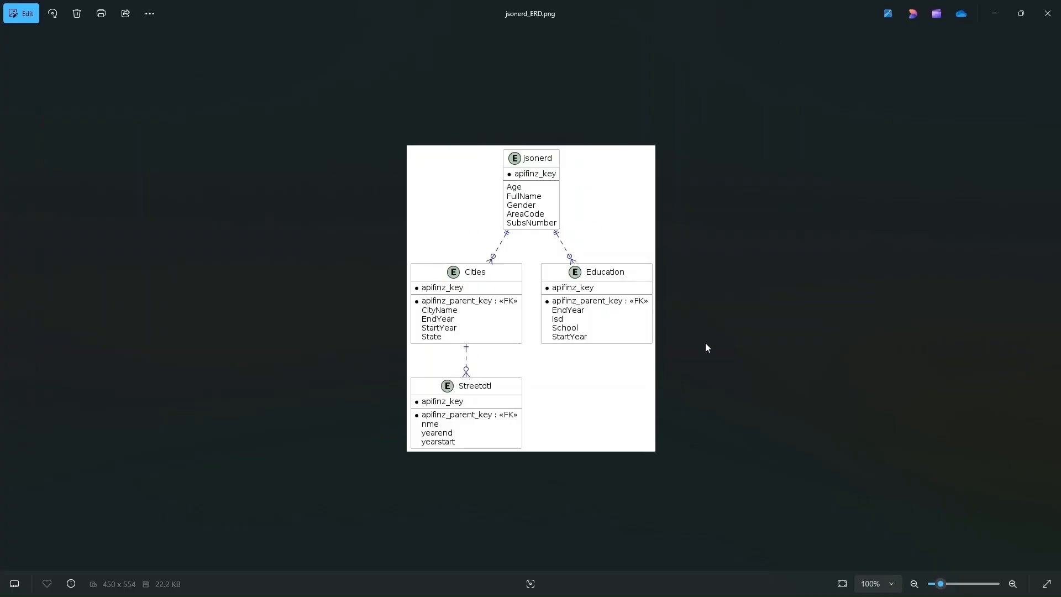
Step: Switch to Postman, examine the nested Cities and Streetdtl arrays in the JSON response, and resend the jsondata request
scroll(295, 482, "down", 4)
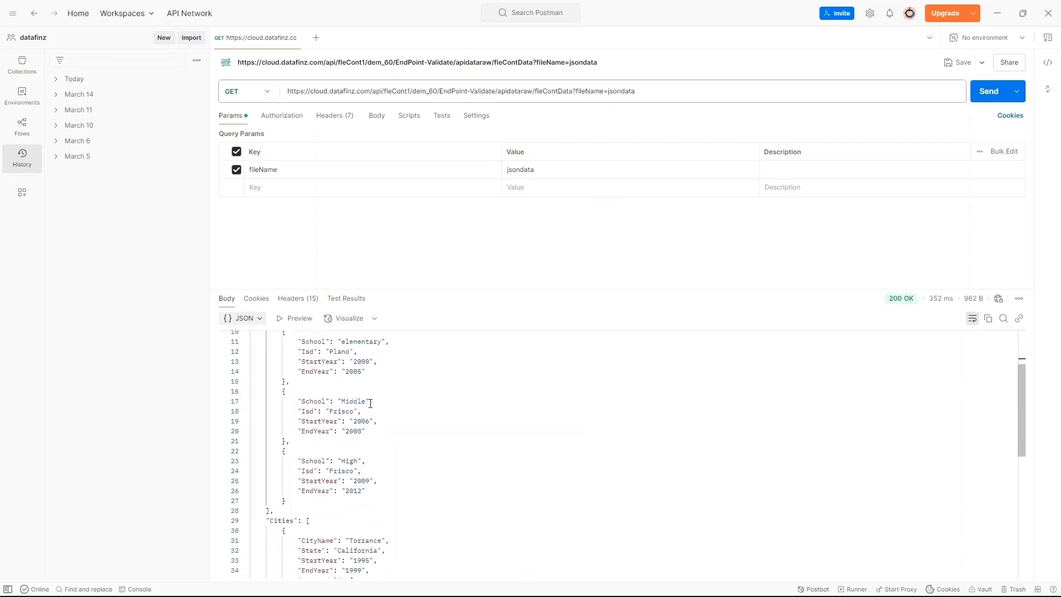
double_click(282, 470)
scroll(394, 462, "down", 3)
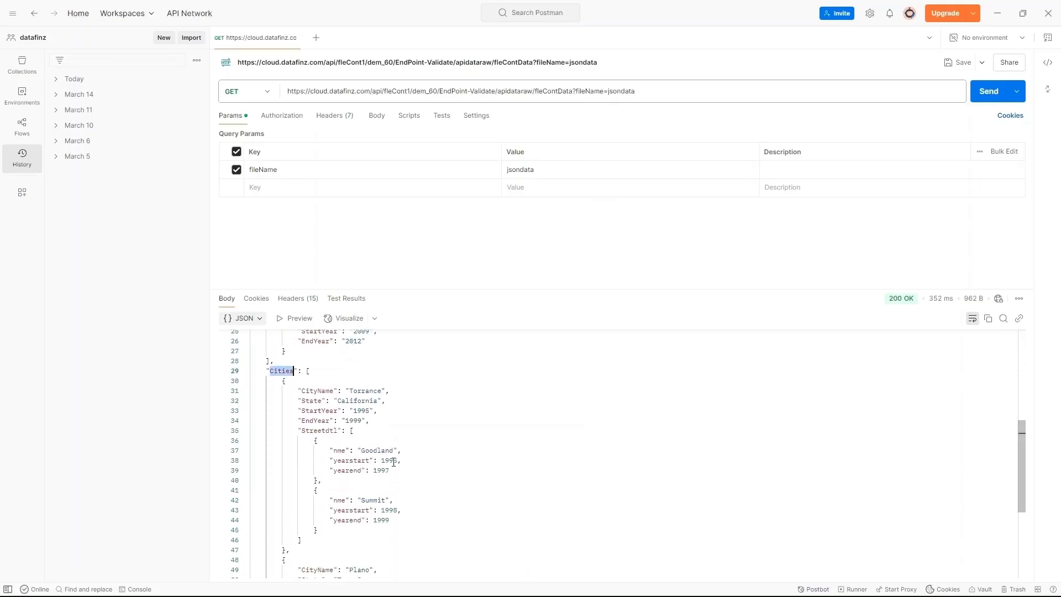
double_click(320, 431)
scroll(450, 438, "down", 3)
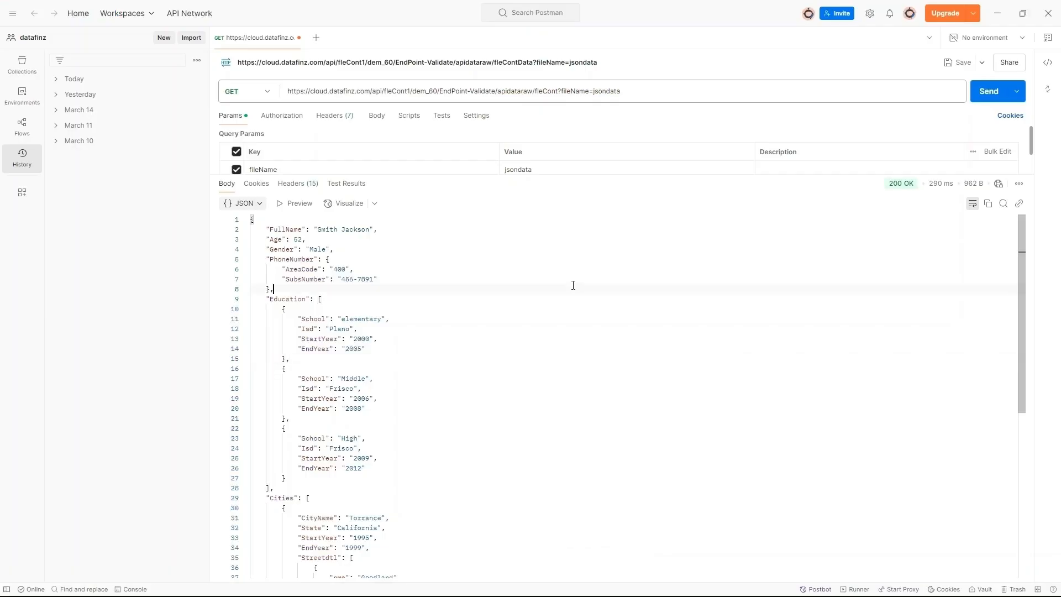
left_click(994, 97)
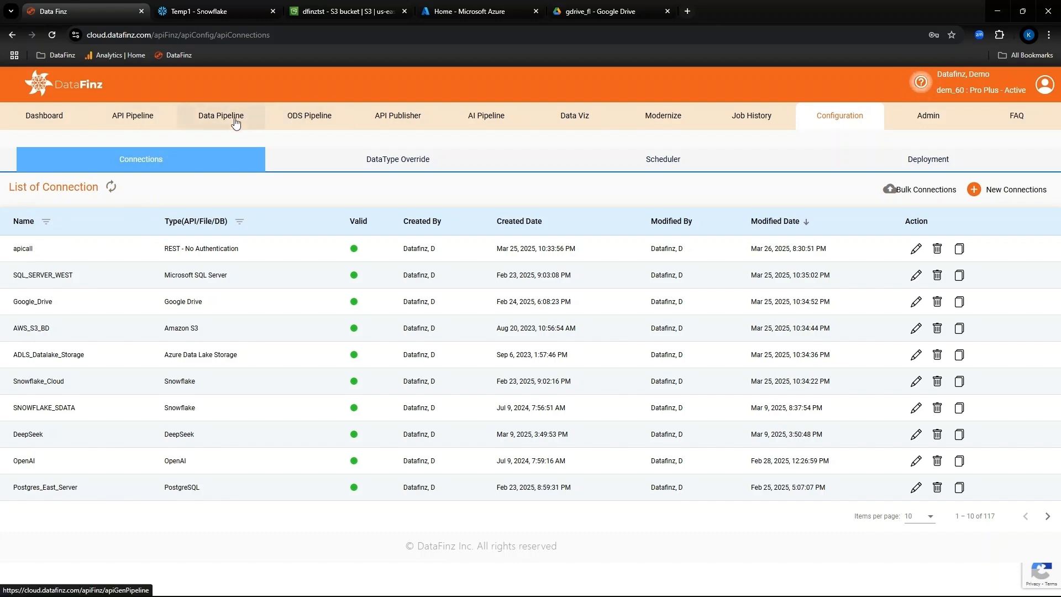
Step: In DataFinz, open the json_parser_to_table API parser for editing
left_click(142, 123)
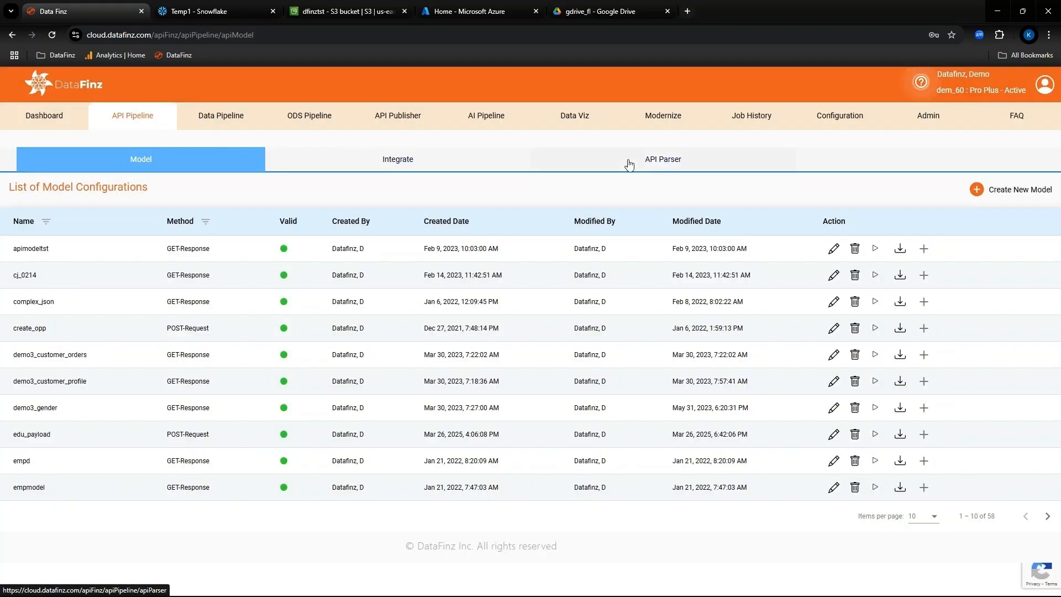
left_click(652, 166)
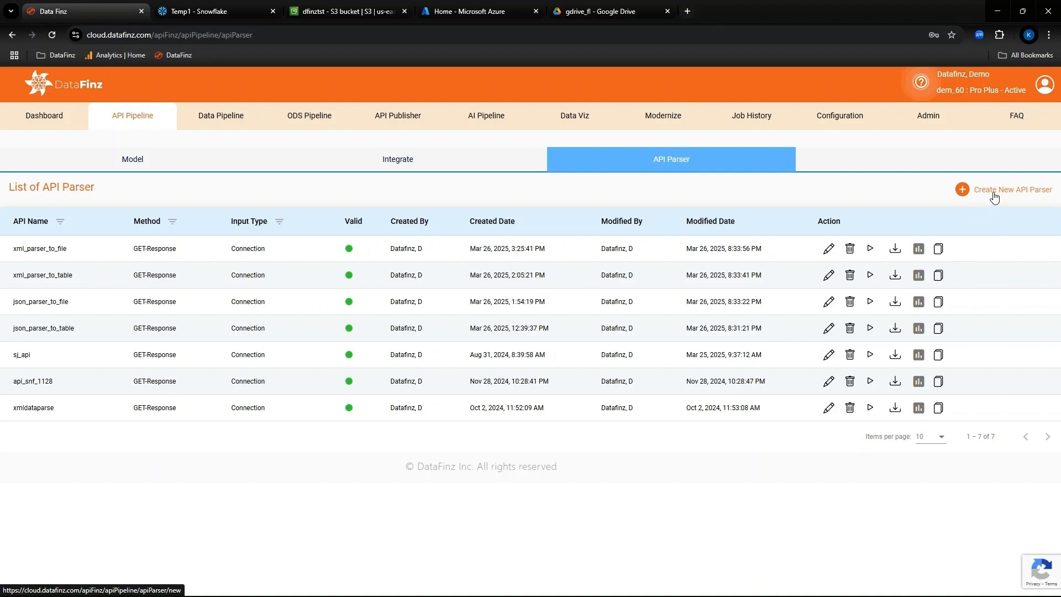
left_click(828, 327)
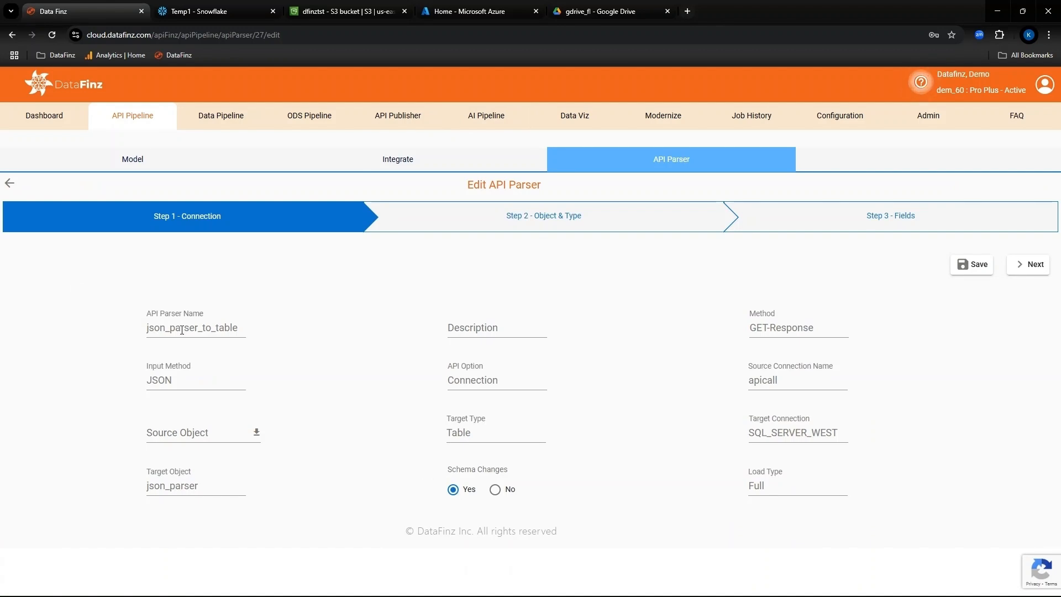
Step: Review the parser's available choices for method, input method, API option and source connection
left_click(837, 320)
left_click(187, 380)
left_click(187, 379)
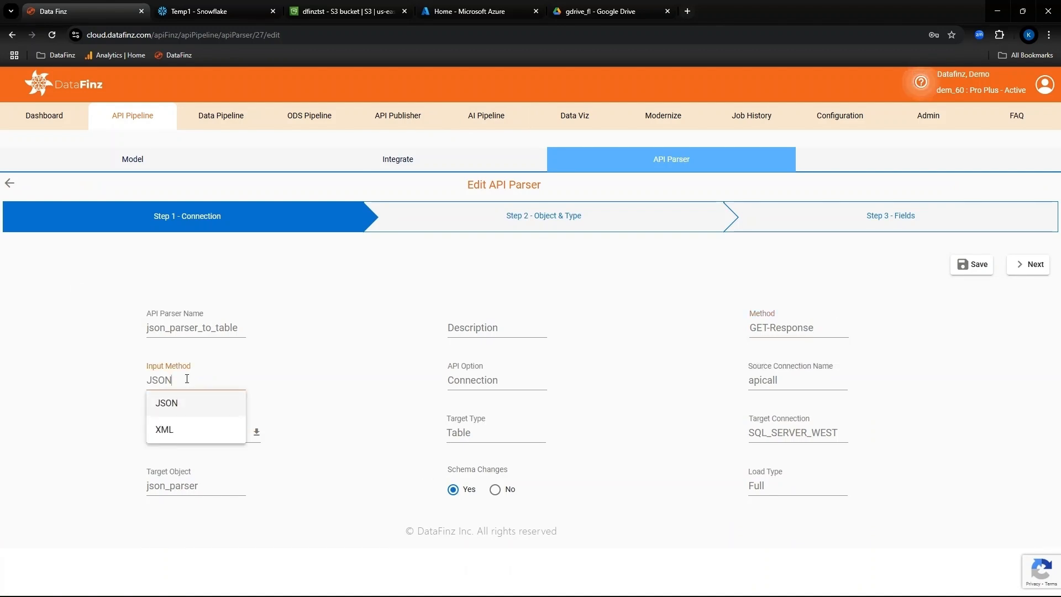
left_click(510, 380)
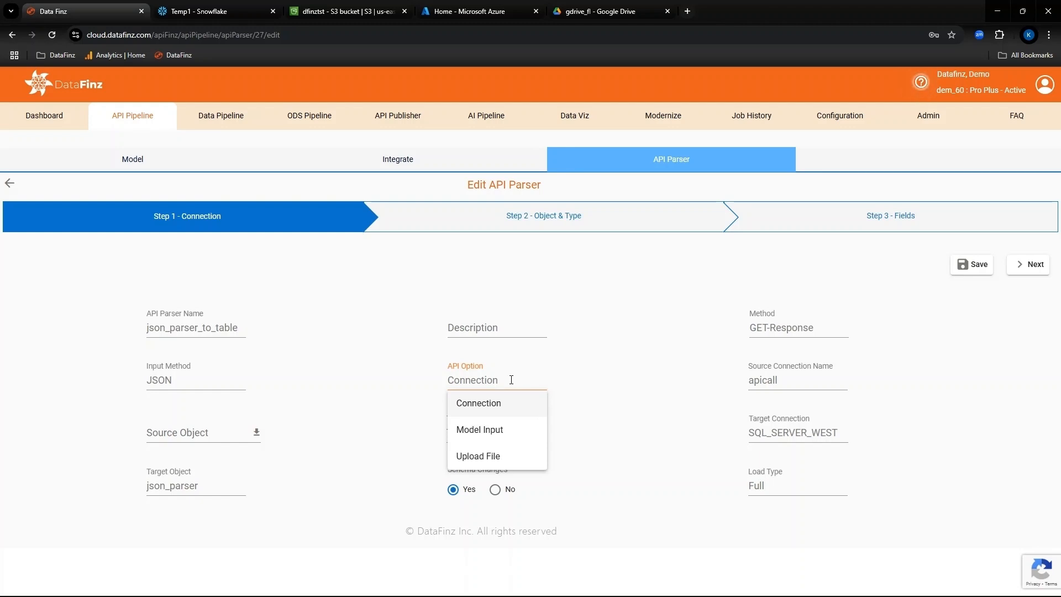
left_click(795, 382)
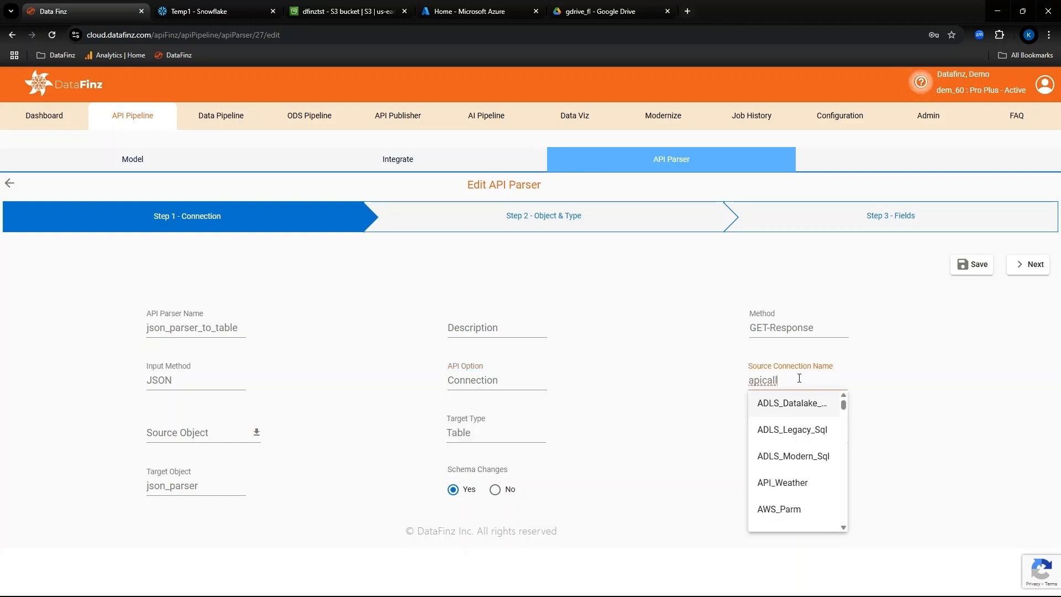
left_click(780, 379)
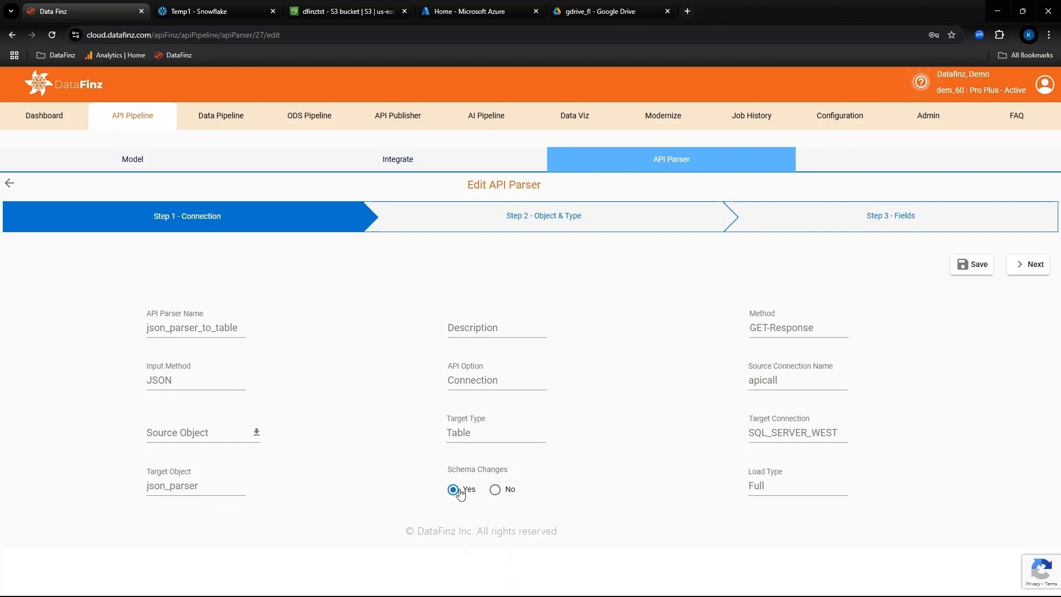
Step: Set the parser's load type to Incremental and proceed through the object selection to the field mapping
left_click(799, 485)
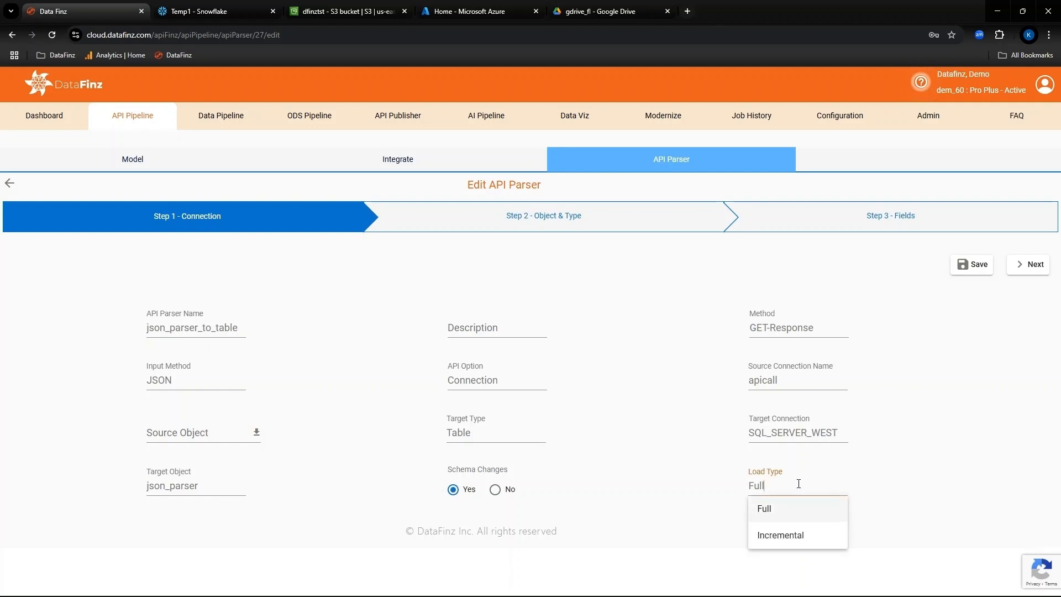
left_click(780, 535)
left_click(1029, 264)
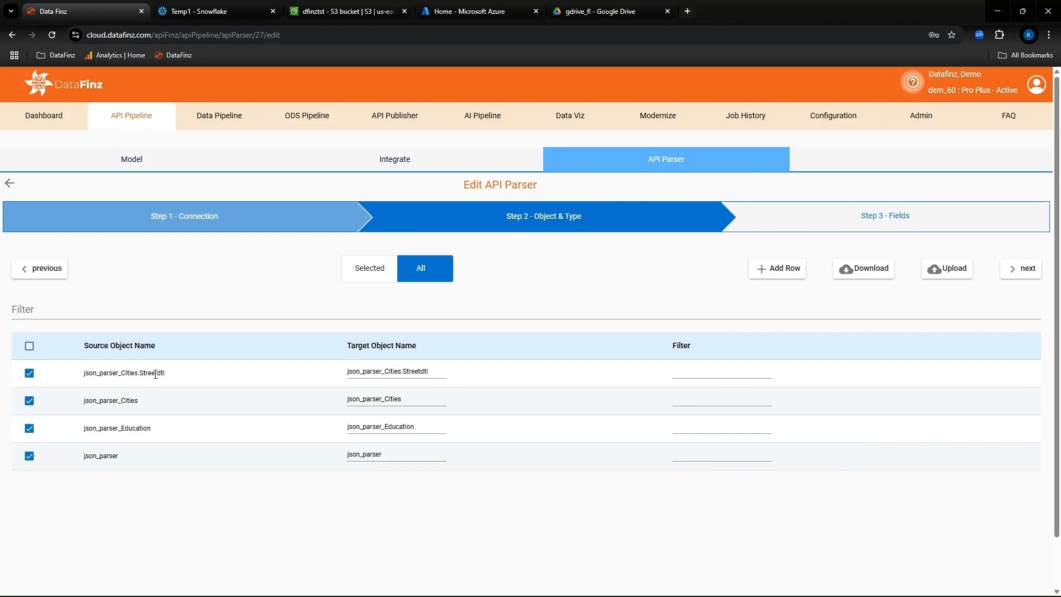
left_click(1022, 268)
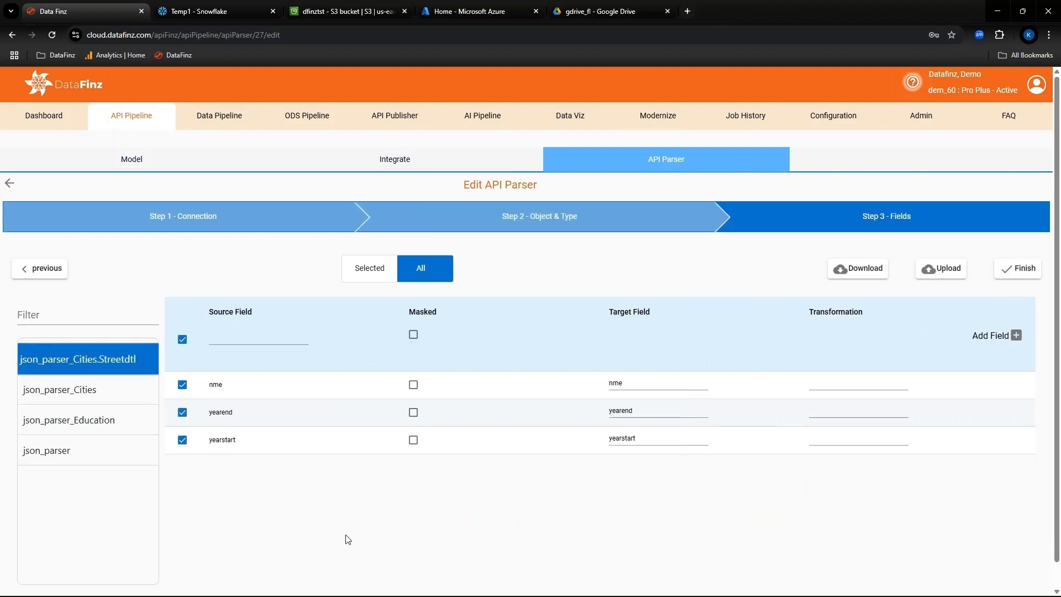
Step: Review the field mappings of json_parser_Cities, json_parser_Education and json_parser, and finish the parser configuration
scroll(144, 409, "down", 1)
left_click(105, 363)
left_click(100, 394)
left_click(105, 424)
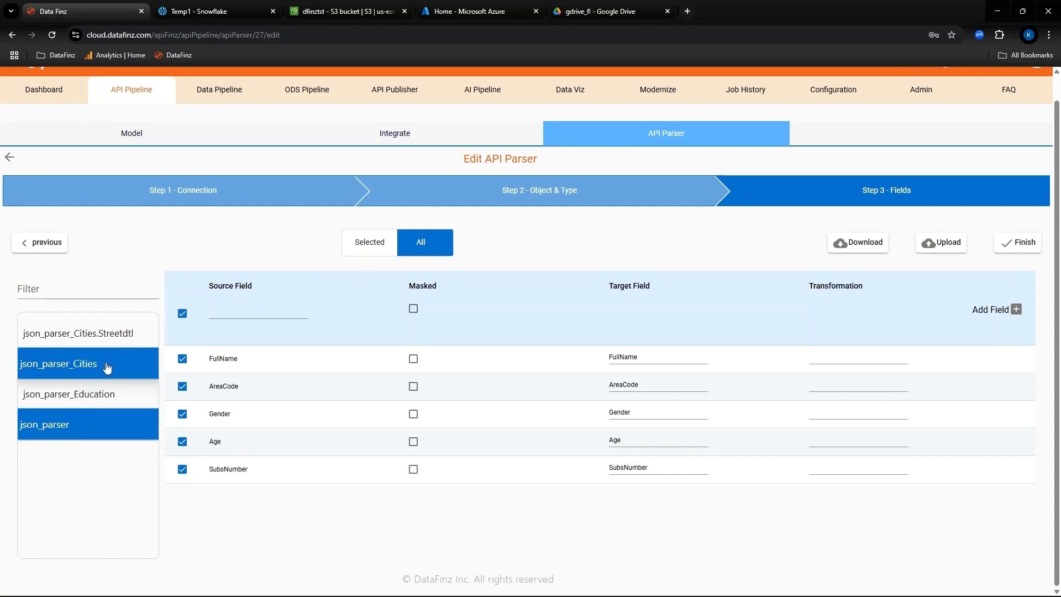
left_click(1017, 243)
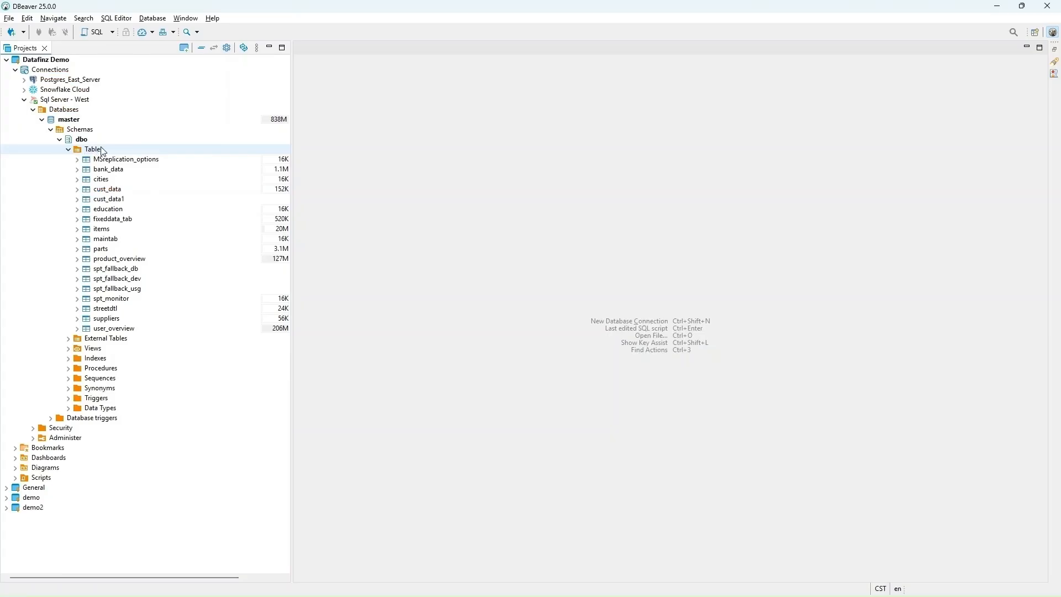
Step: Refresh the dbo tables of Sql Server - West in DBeaver and run the json_parser_to_table parser in DataFinz
right_click(103, 152)
left_click(157, 328)
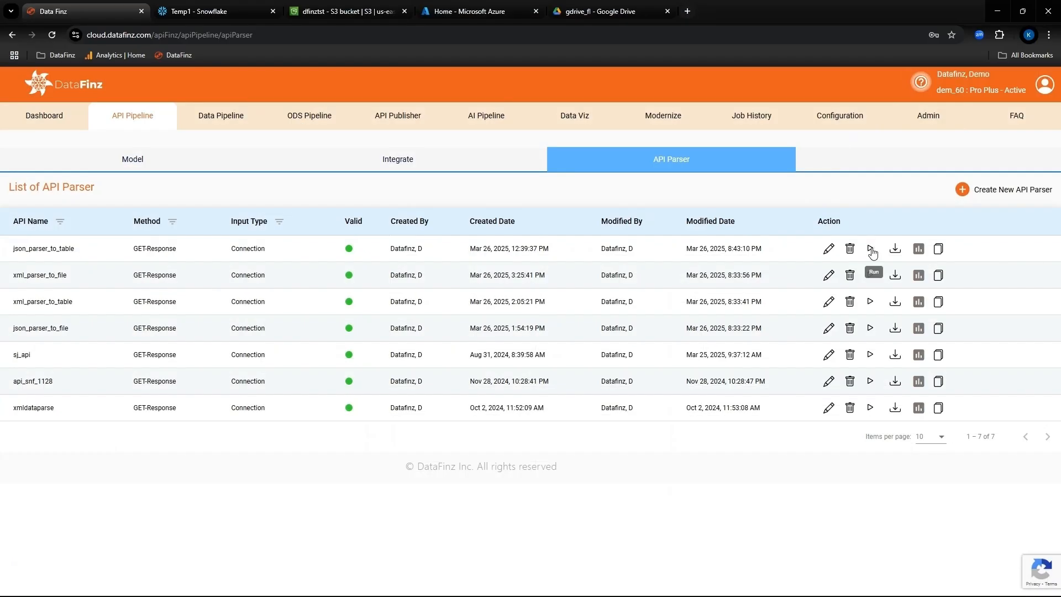
left_click(871, 249)
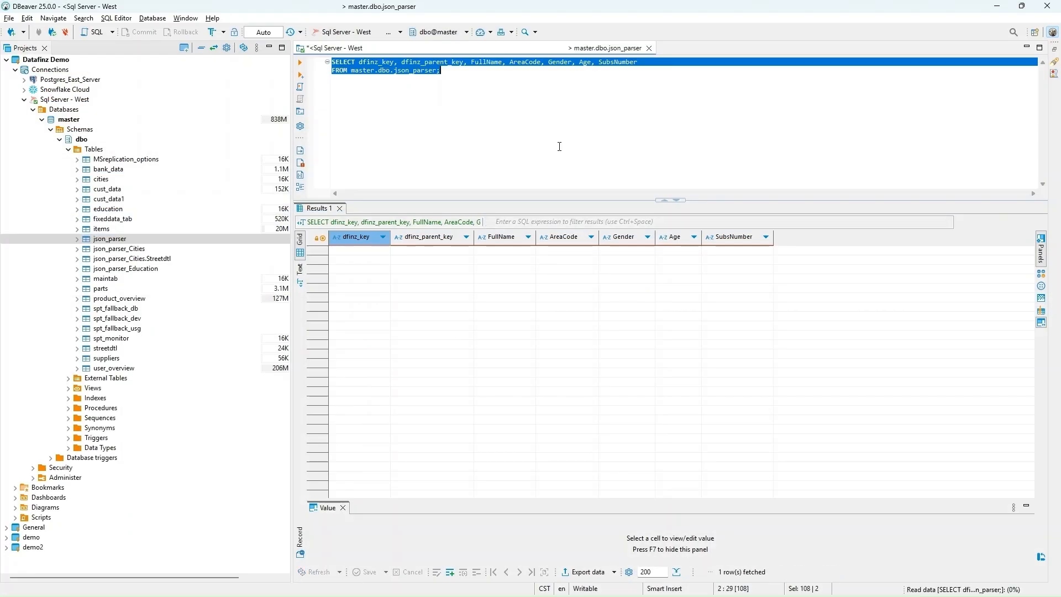
Step: Query the json_parser_Cities.Streetdtl table in DBeaver
left_click(133, 258)
right_click(133, 258)
left_click(353, 244)
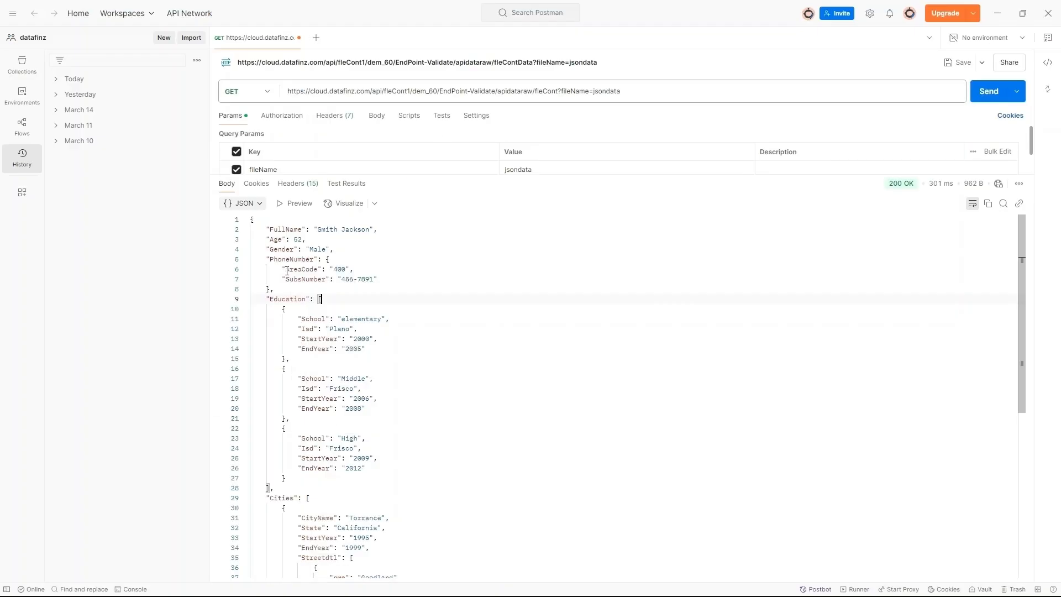
Step: Resend the jsondata request in Postman to check the PhoneNumber structure for schema changes
left_click(985, 98)
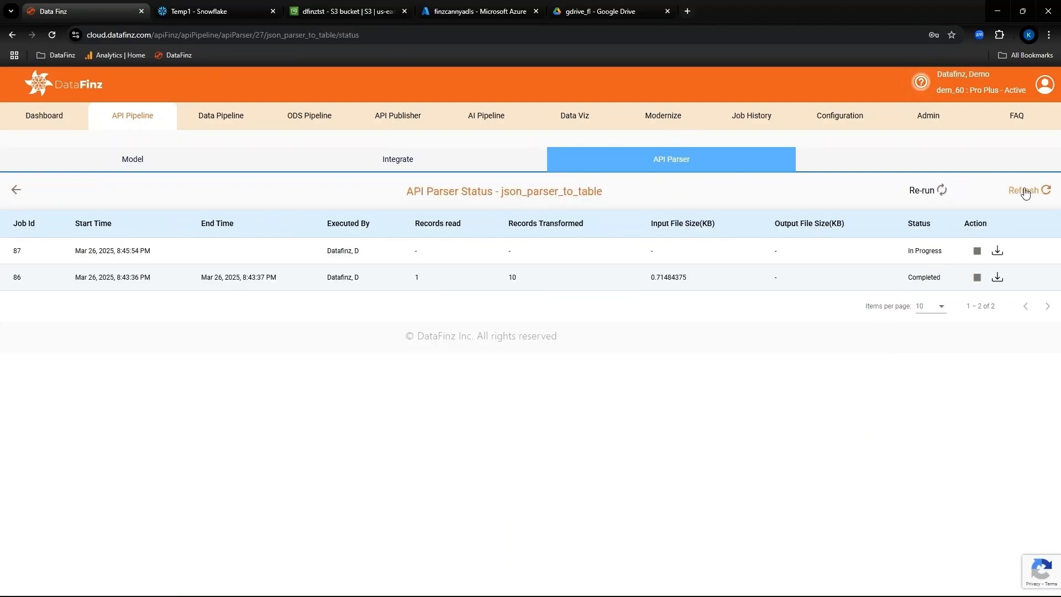
left_click(1025, 190)
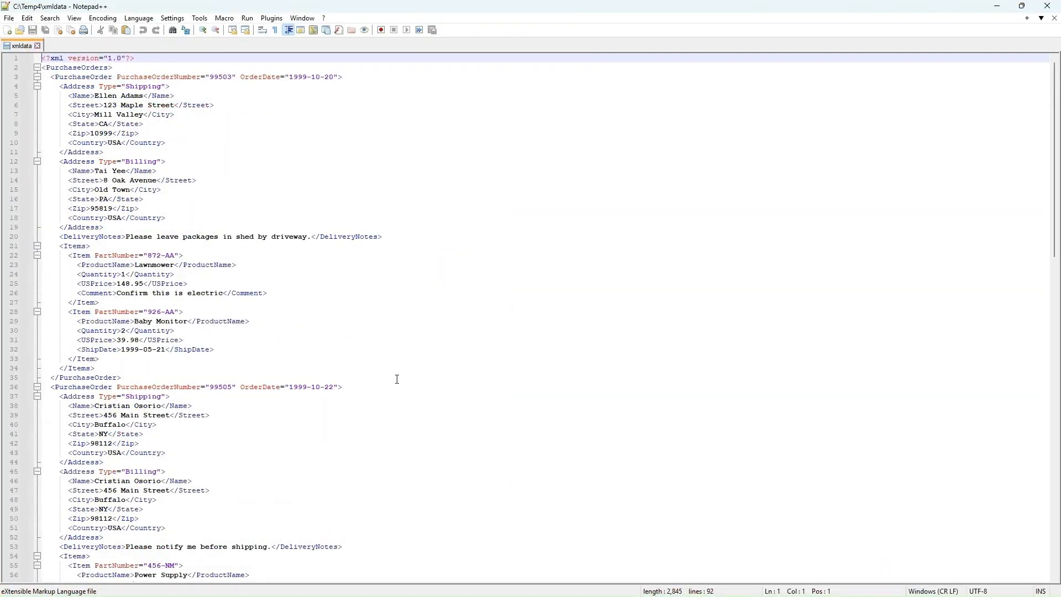
Step: Examine the purchase order structure of the xmldata file in Notepad++ and minimize the editor
scroll(397, 379, "down", 20)
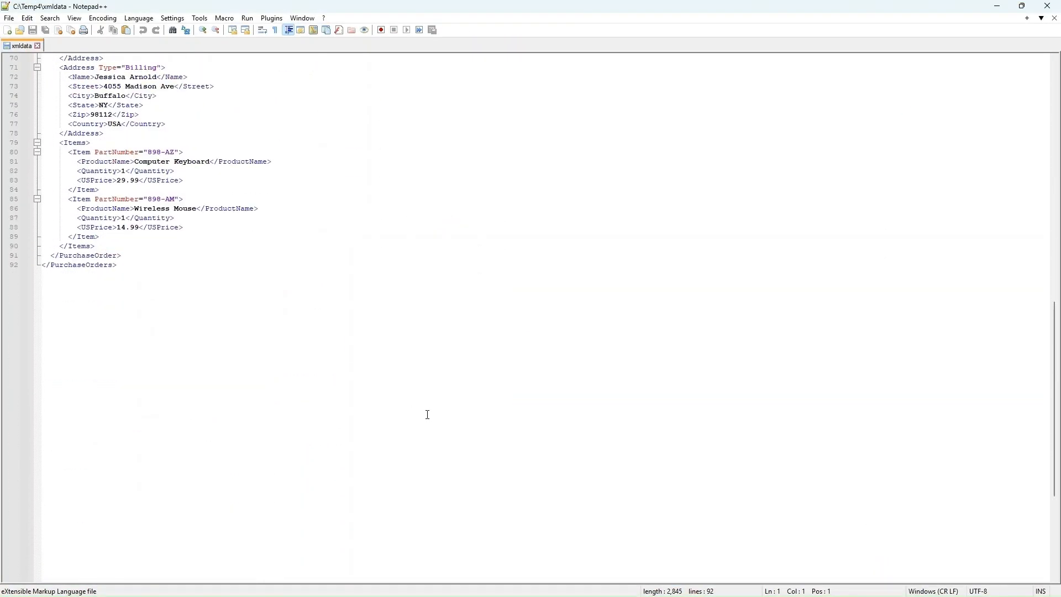
scroll(428, 414, "up", 20)
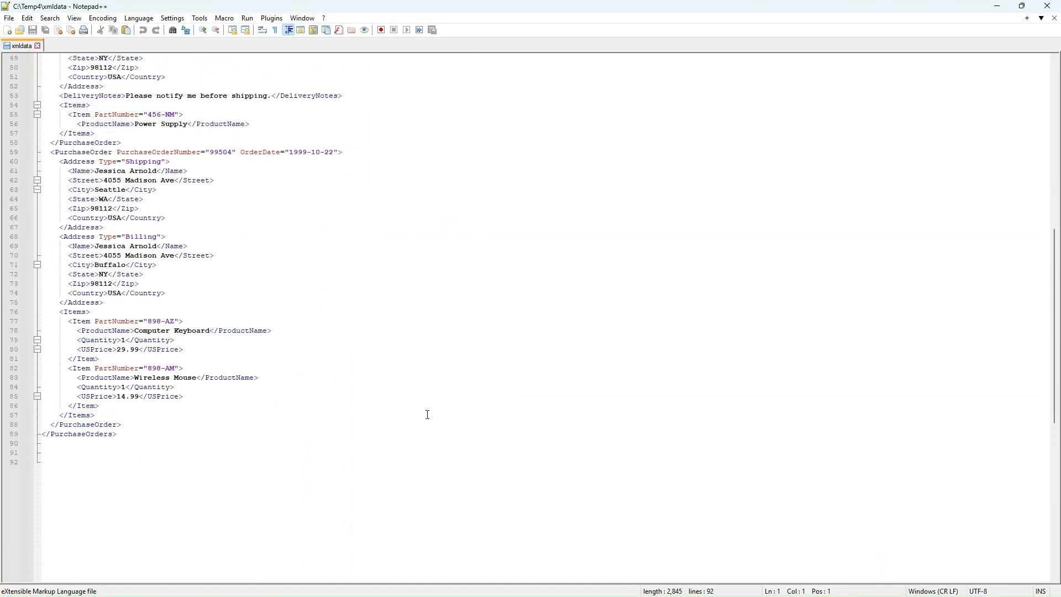
left_click(1001, 8)
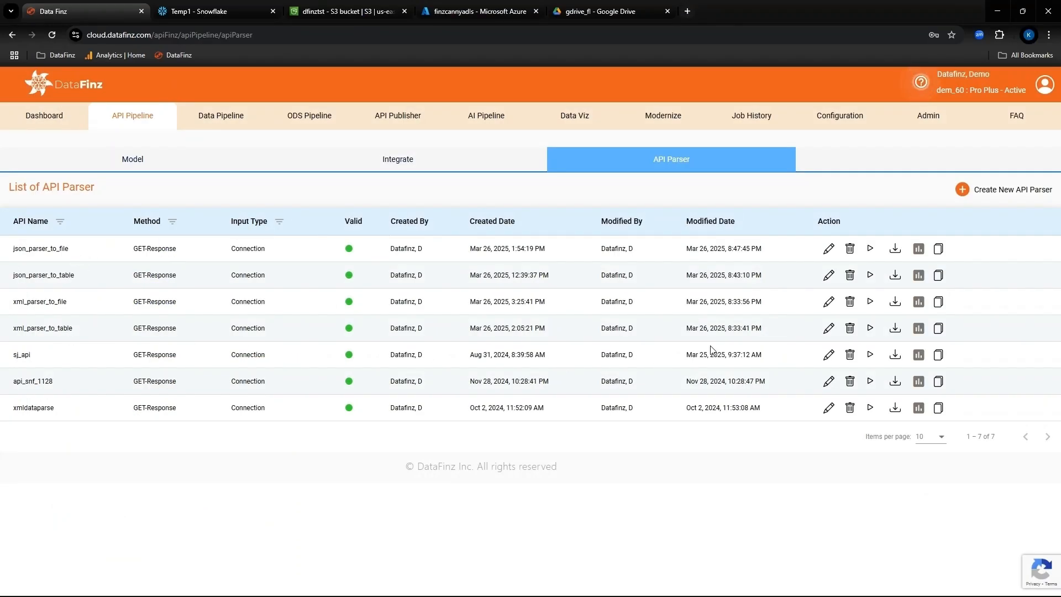
Step: Open the xml_parser_to_table parser for editing in DataFinz, review its input method choices and proceed to the object selection
left_click(829, 329)
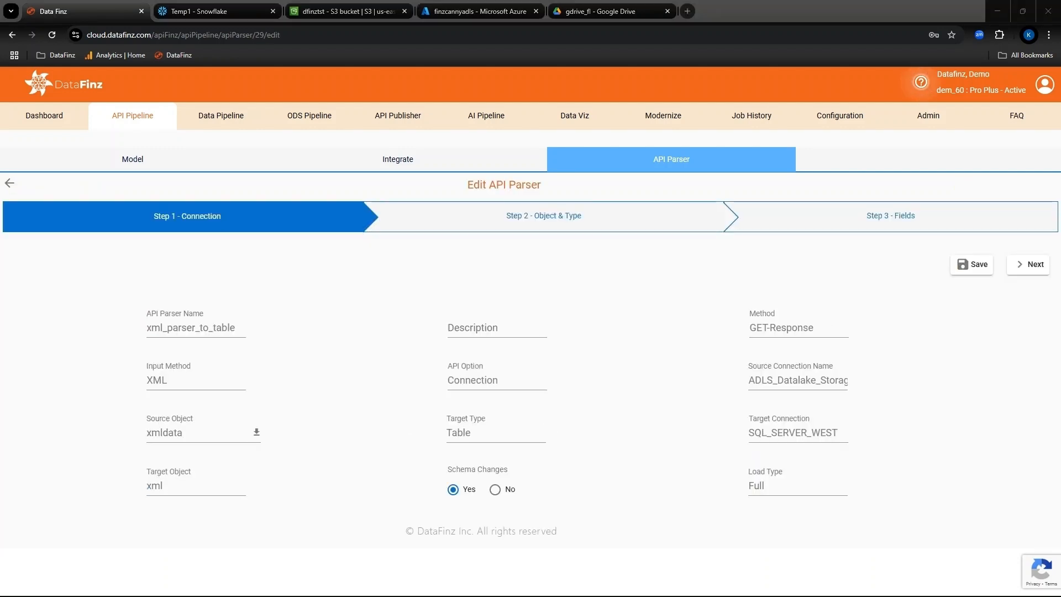
left_click(202, 380)
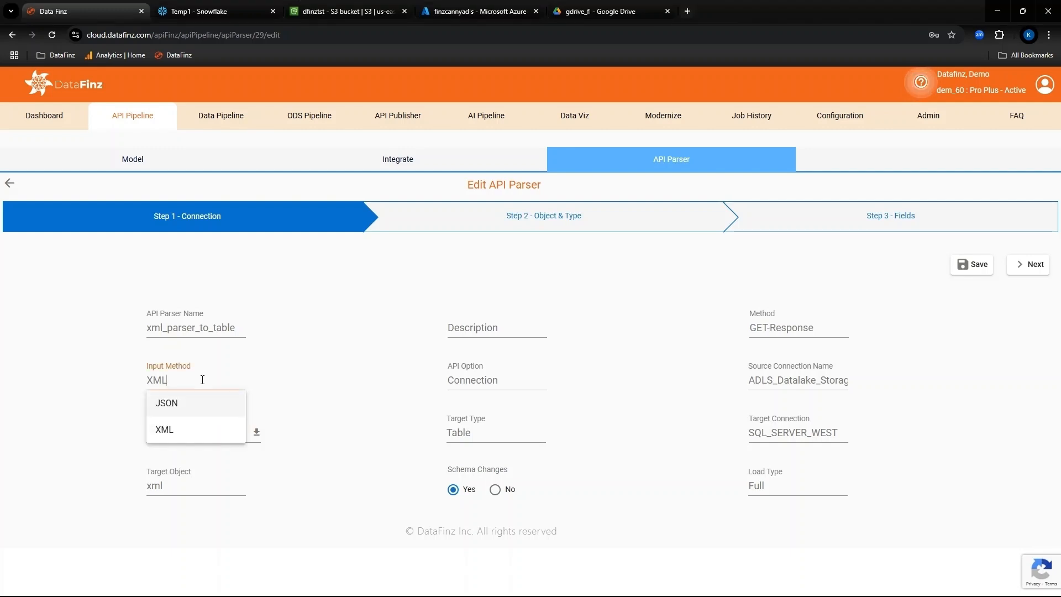
left_click(71, 403)
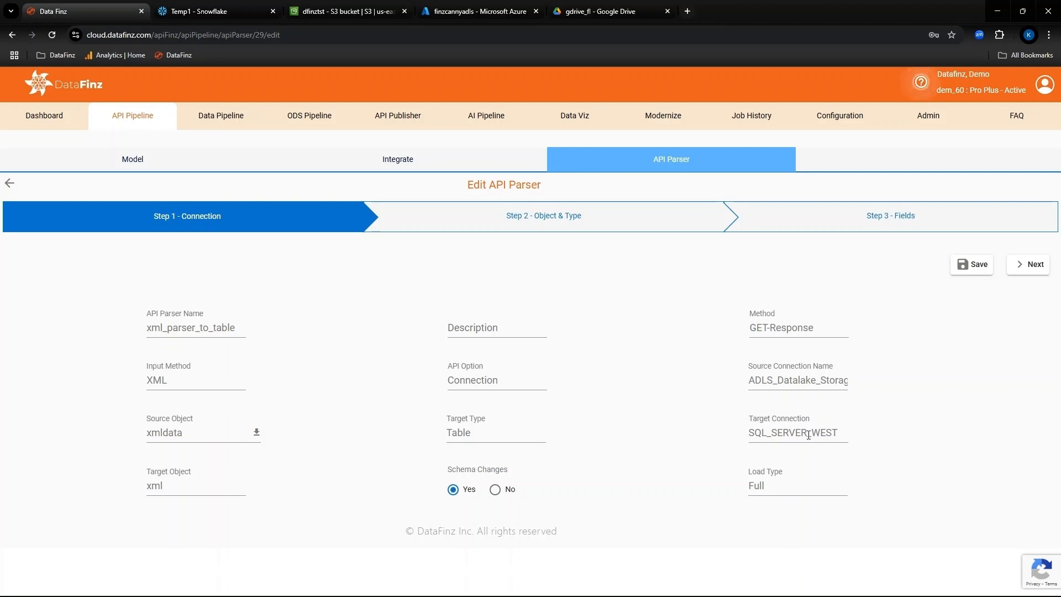
left_click(1024, 267)
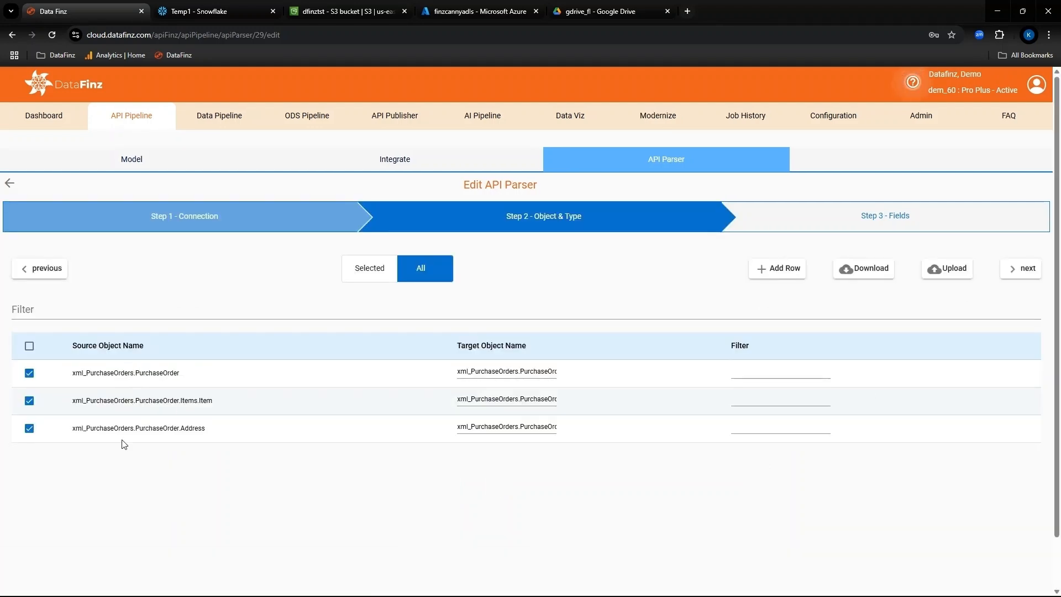
Step: Proceed to the field mappings, review the Items.Item and Address fields, and finish editing the XML parser
left_click(1023, 272)
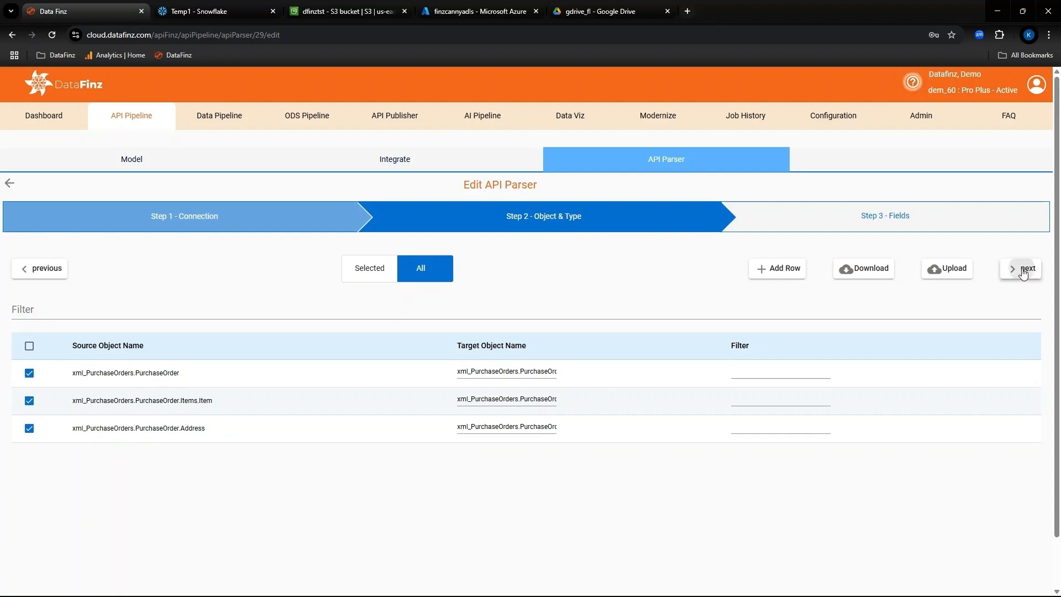
left_click(119, 403)
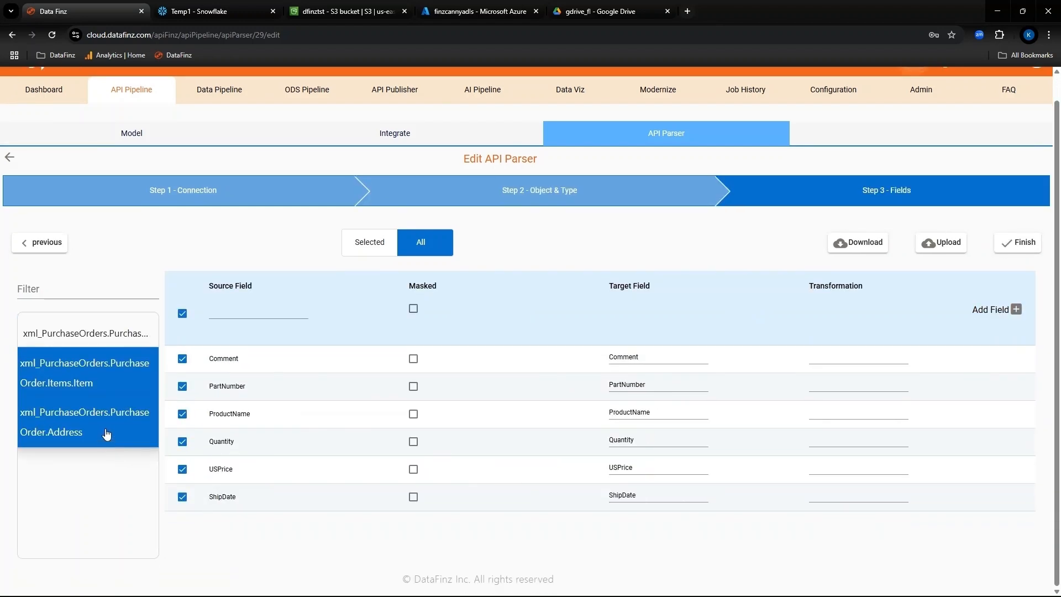
left_click(107, 434)
left_click(1018, 243)
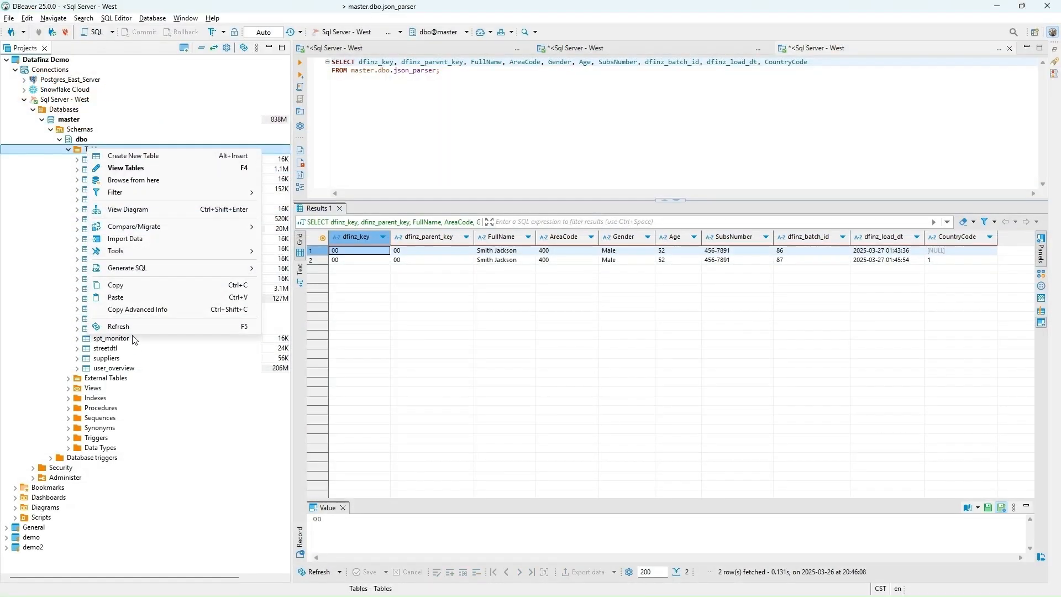
Step: Query the xml_PurchaseOrders.PurchaseOrder table in a DBeaver SQL console
left_click(138, 326)
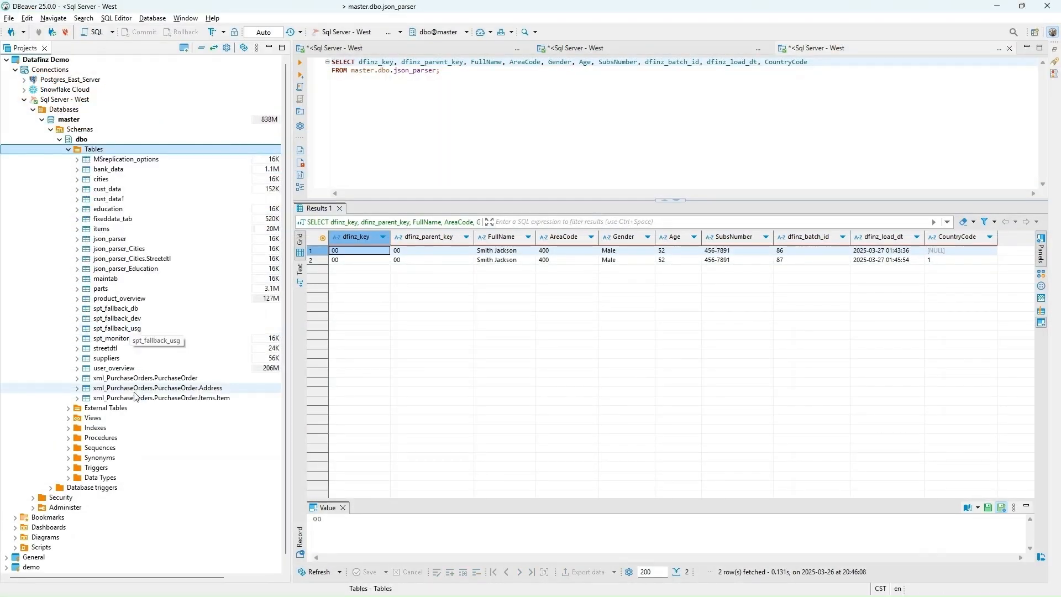
right_click(162, 378)
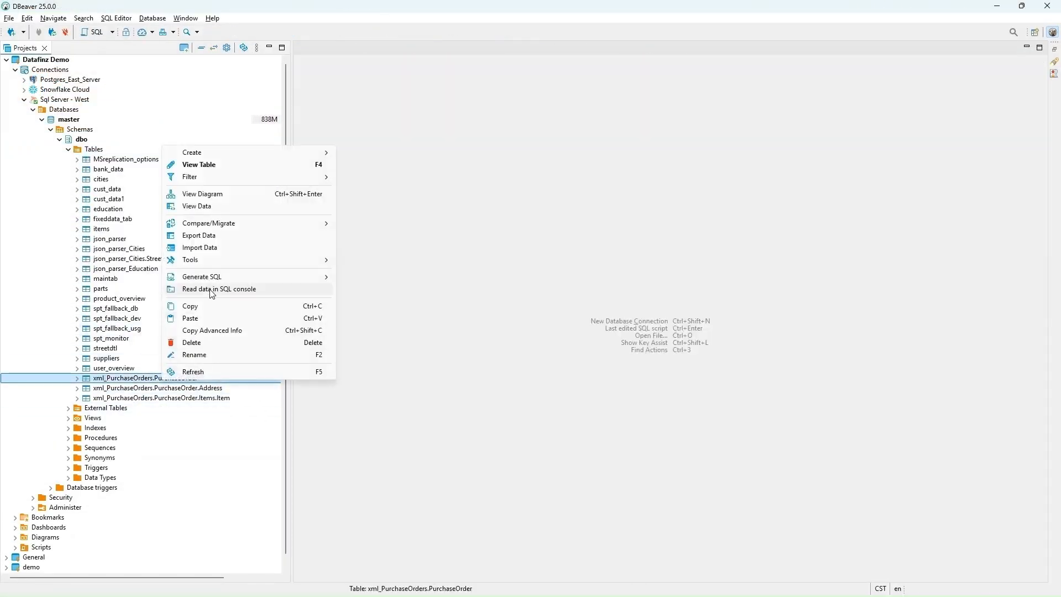
left_click(212, 289)
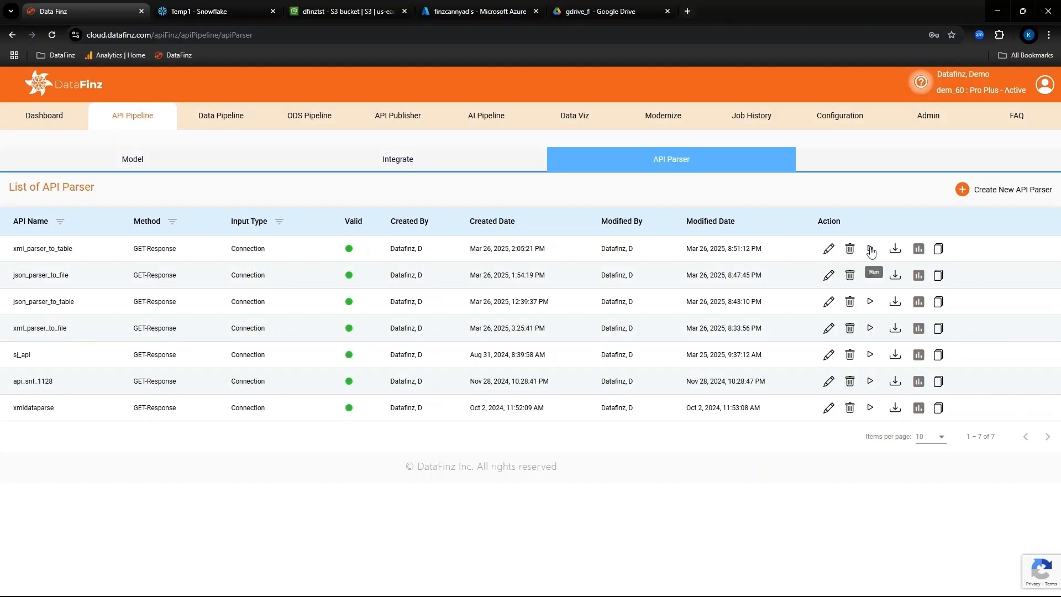
Step: Run the xml_parser_to_table parser in DataFinz, refresh its status and rerun the xml_PurchaseOrders.PurchaseOrder query in DBeaver
left_click(871, 250)
left_click(1020, 191)
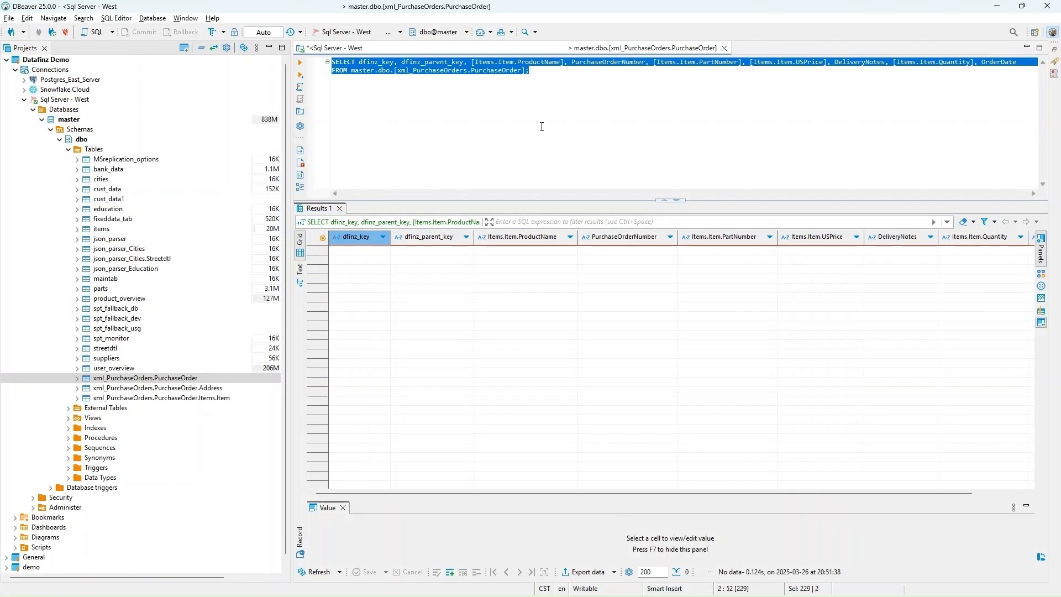
key("ctrl+Return")
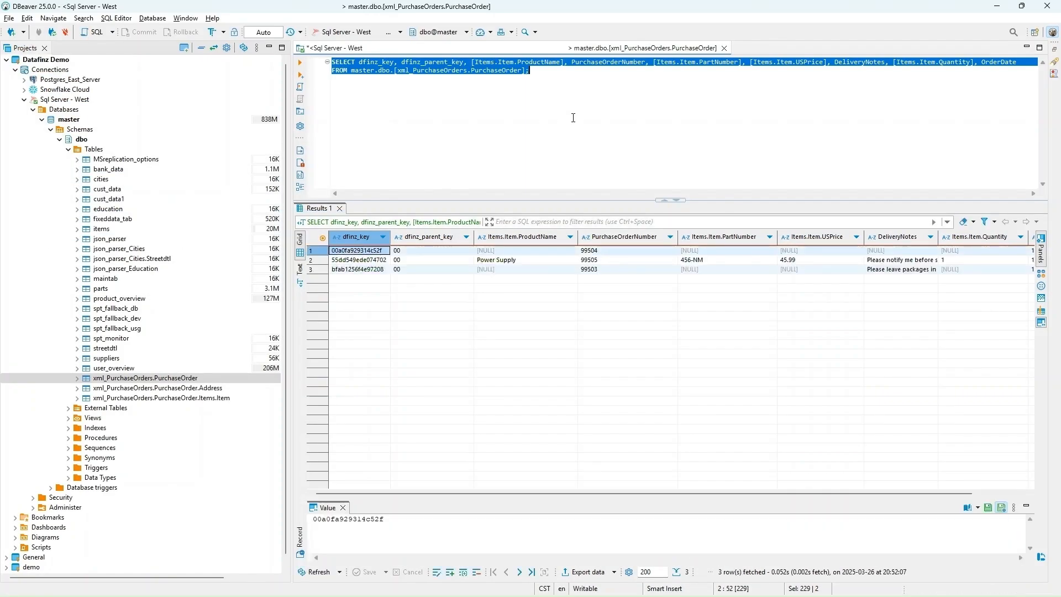
left_click(573, 118)
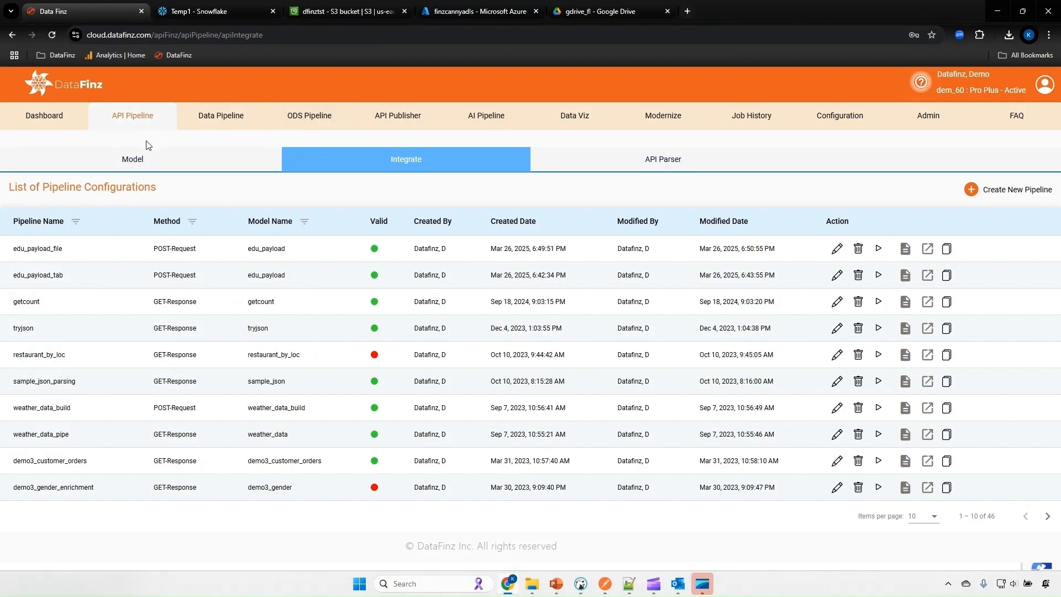
Step: Open the edu_payload model from the DataFinz list sorted by modified date, and download its package to view edu_payload_ERD.png
left_click(131, 123)
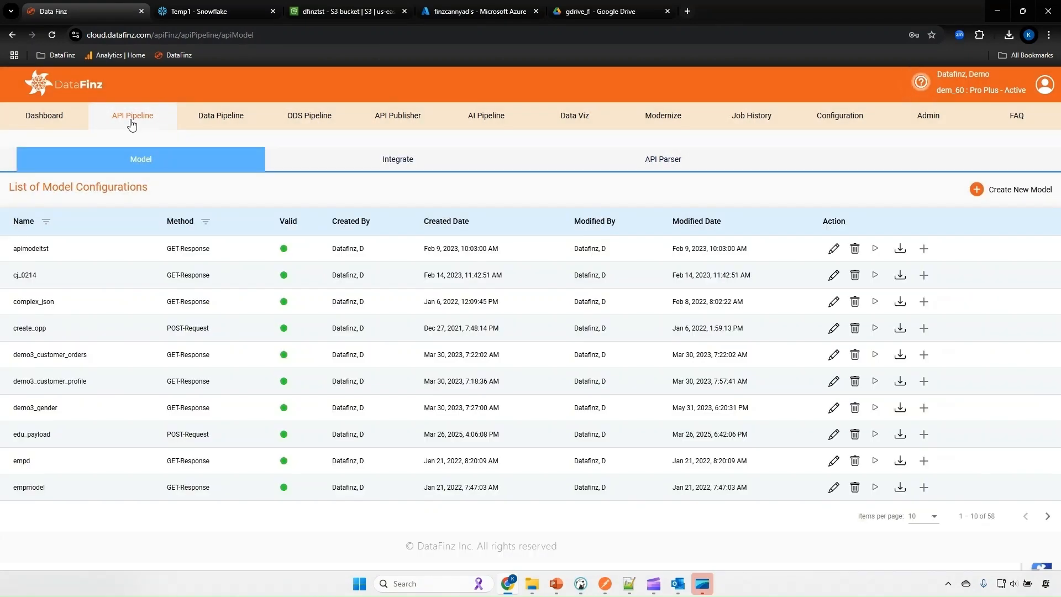
left_click(696, 221)
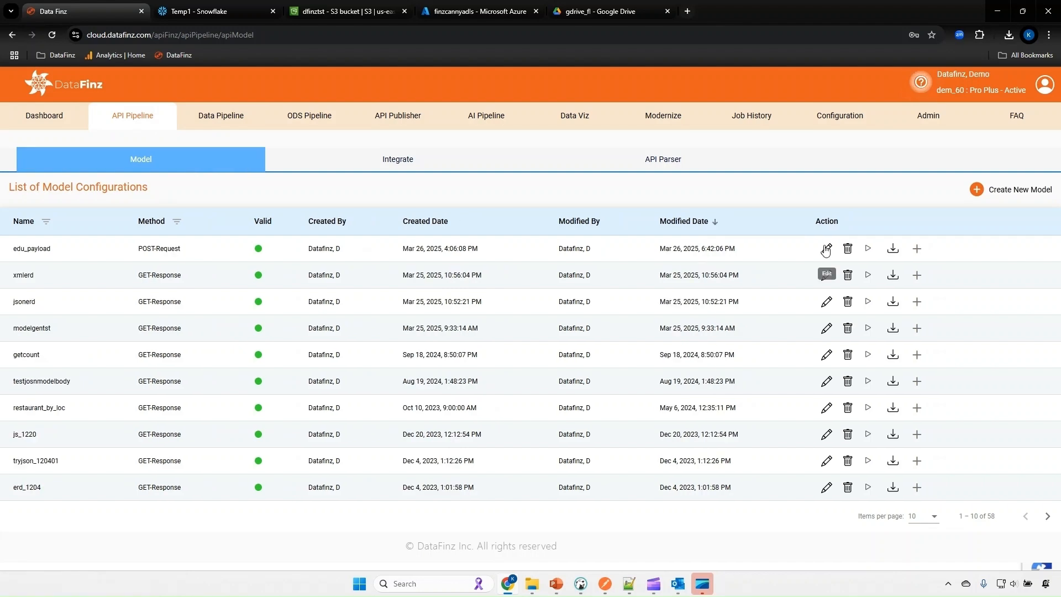
left_click(833, 248)
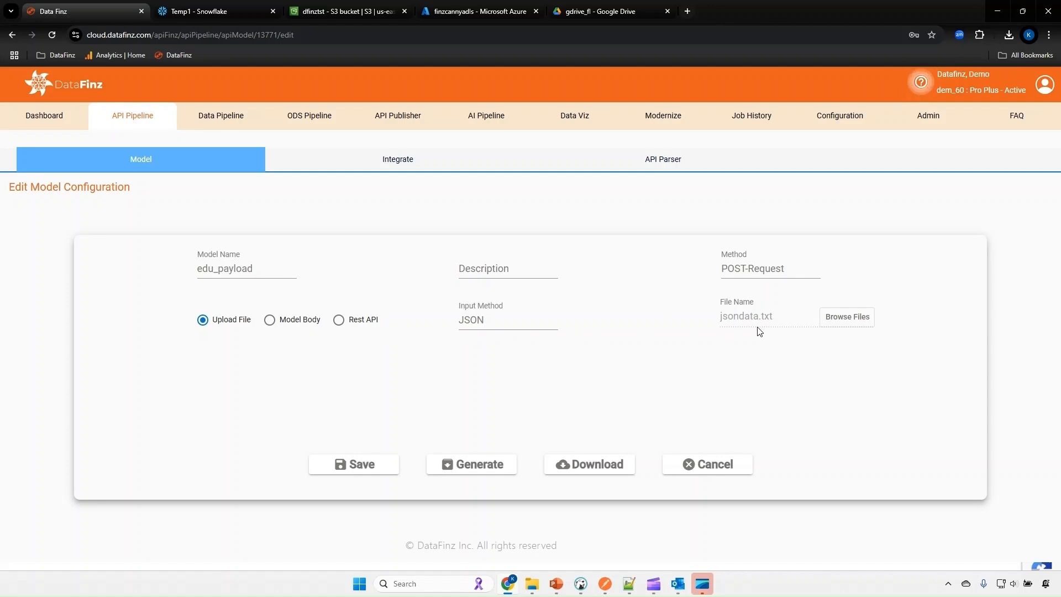
left_click(585, 467)
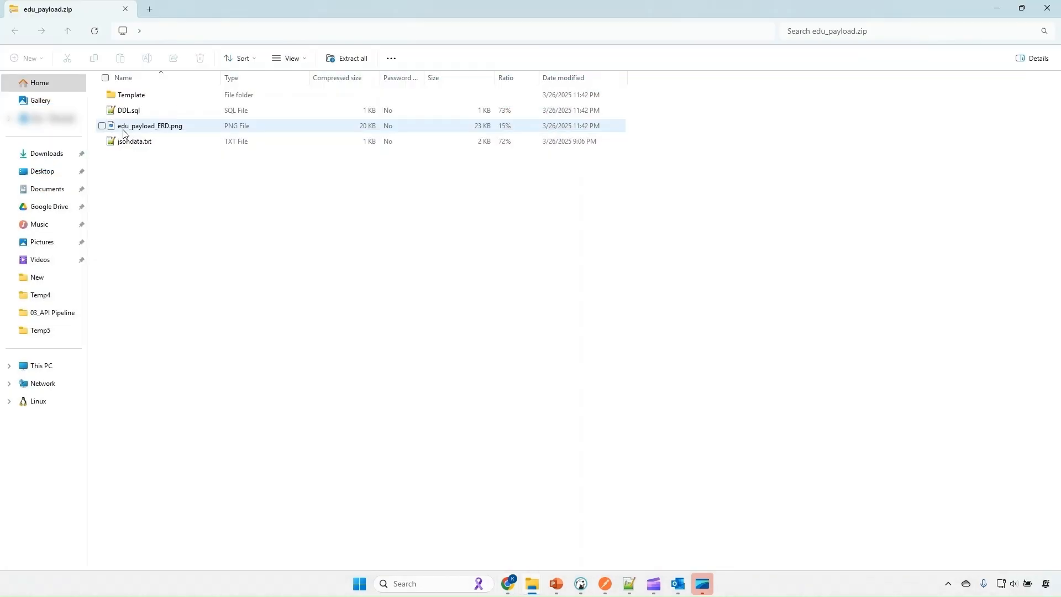
left_click(125, 133)
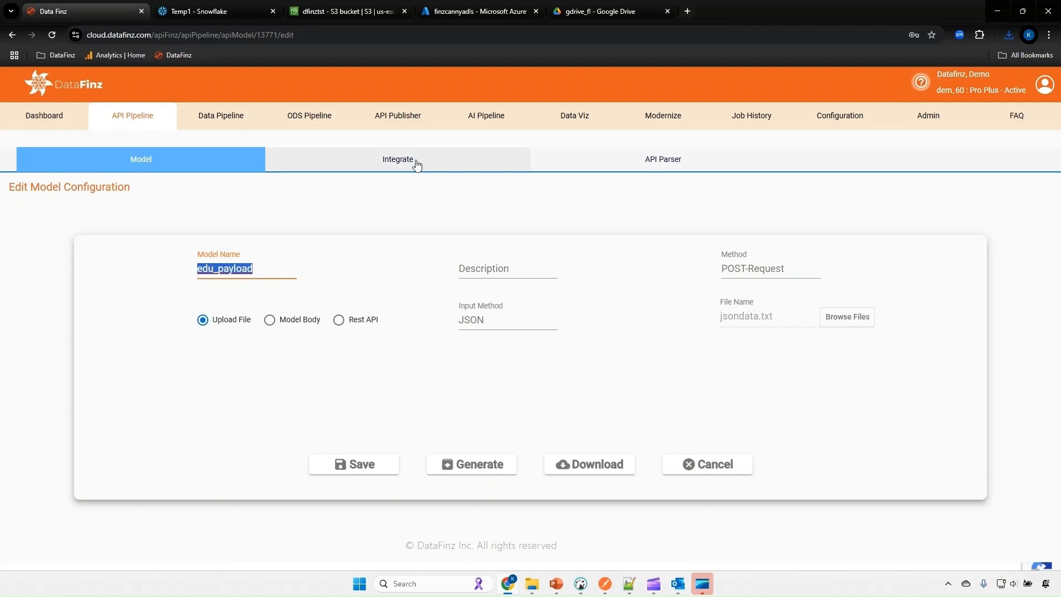
Step: Open the edu_payload_tab pipeline for editing and review its model name and target connection choices
left_click(416, 162)
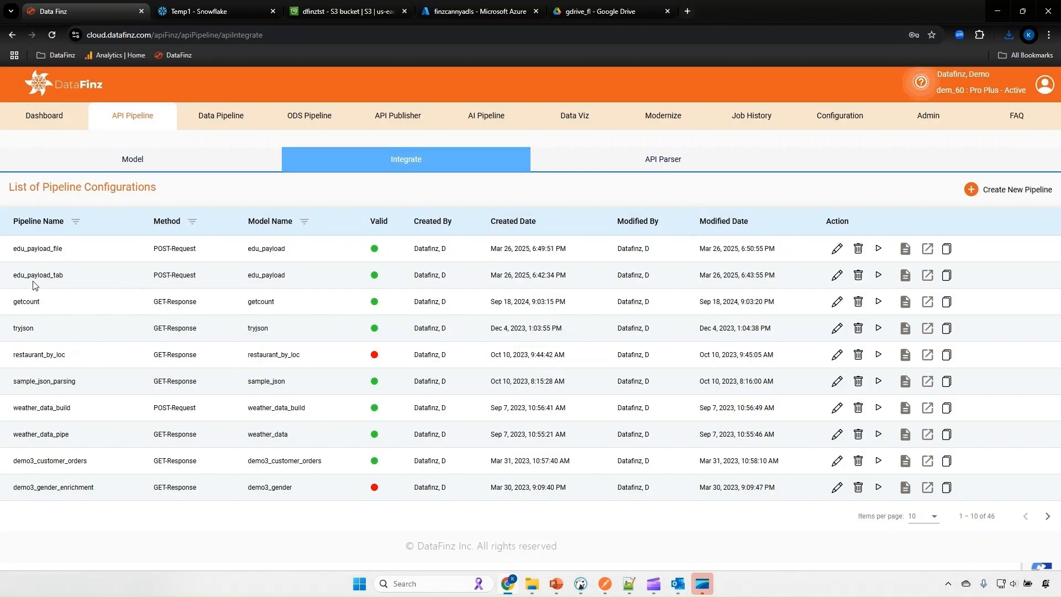
left_click(837, 278)
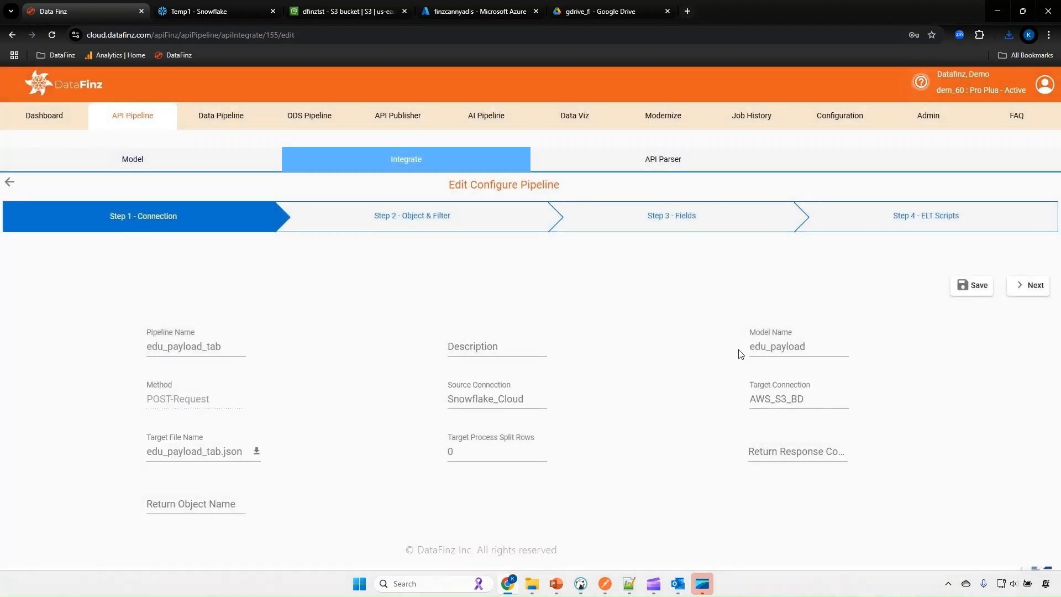
left_click(803, 352)
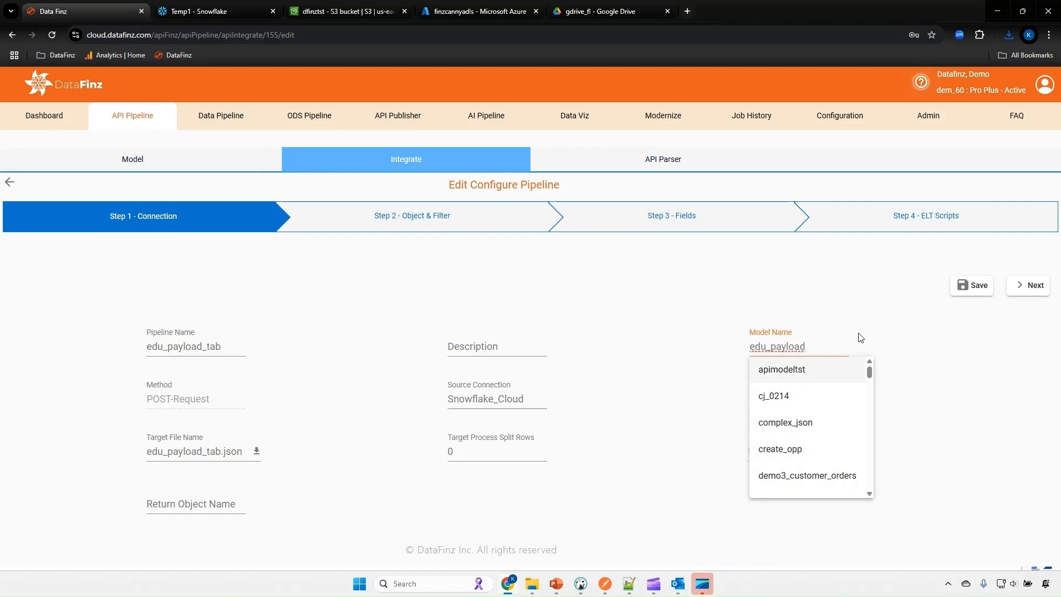
left_click(663, 499)
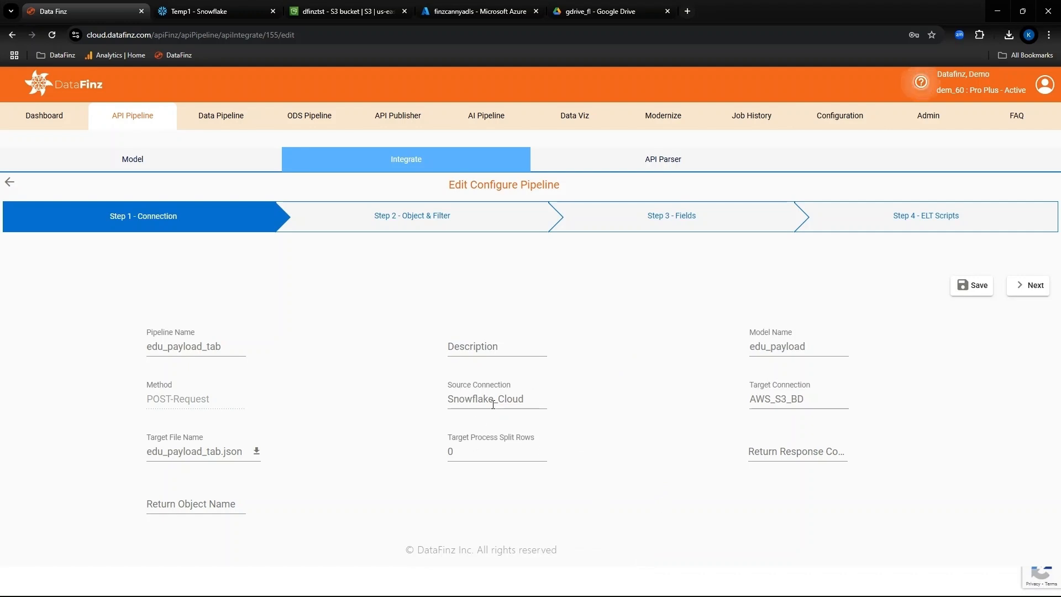
left_click(816, 398)
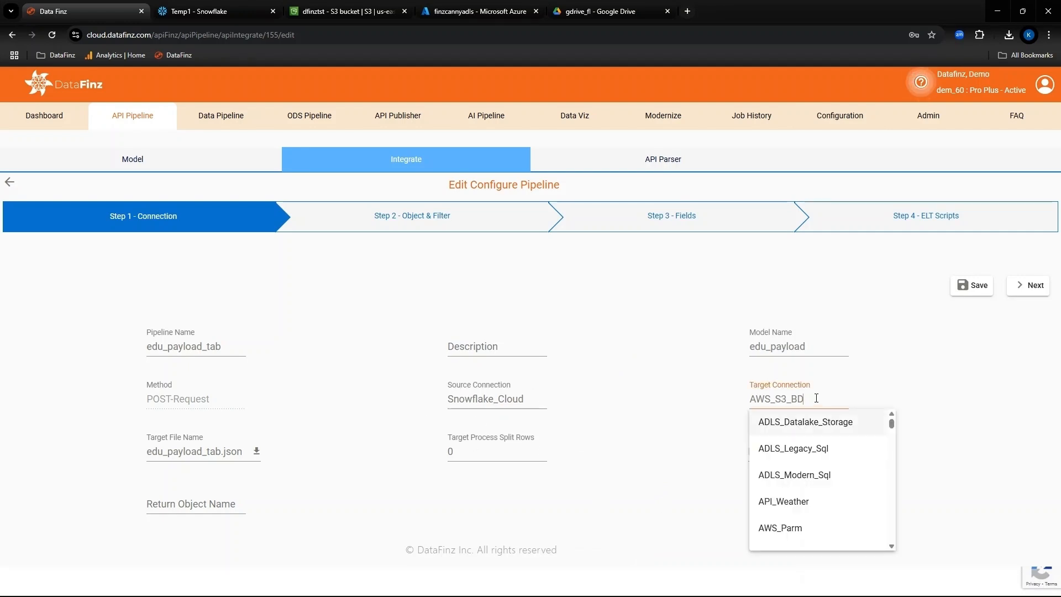
left_click(918, 374)
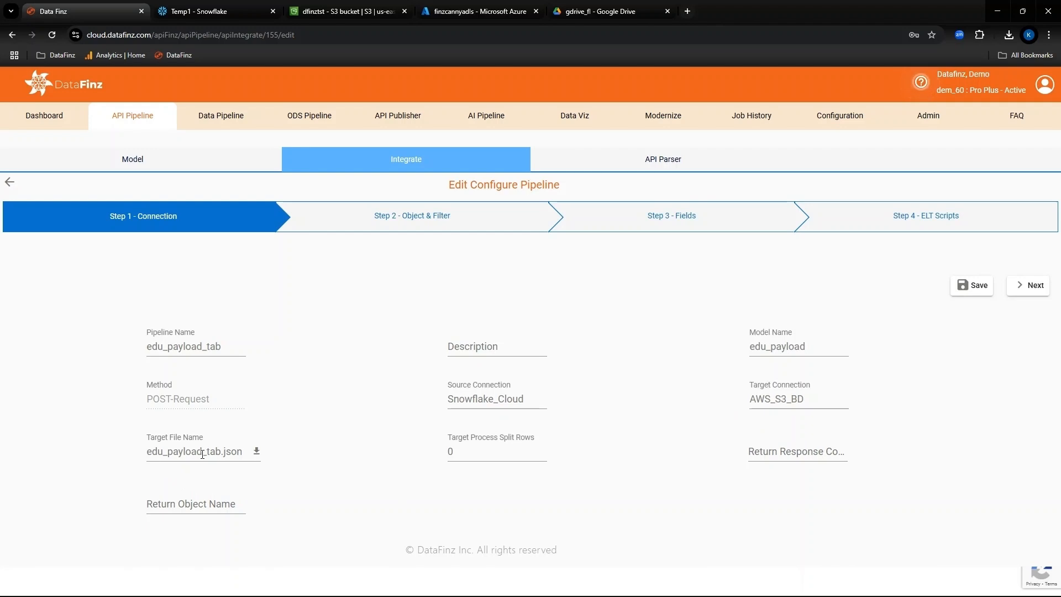
double_click(473, 451)
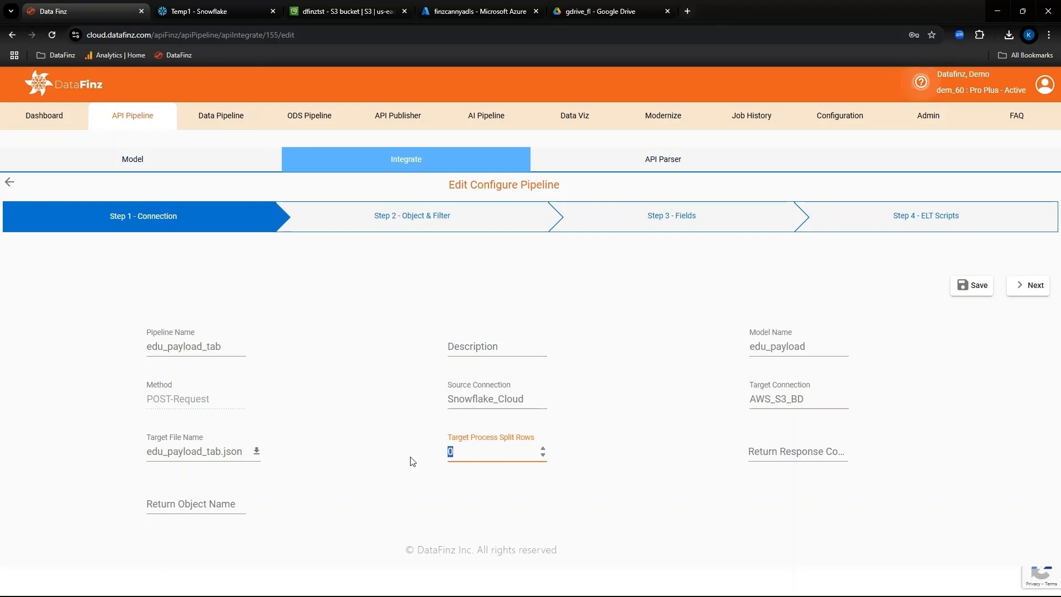
type("1")
key("BackSpace")
key("BackSpace")
left_click(761, 432)
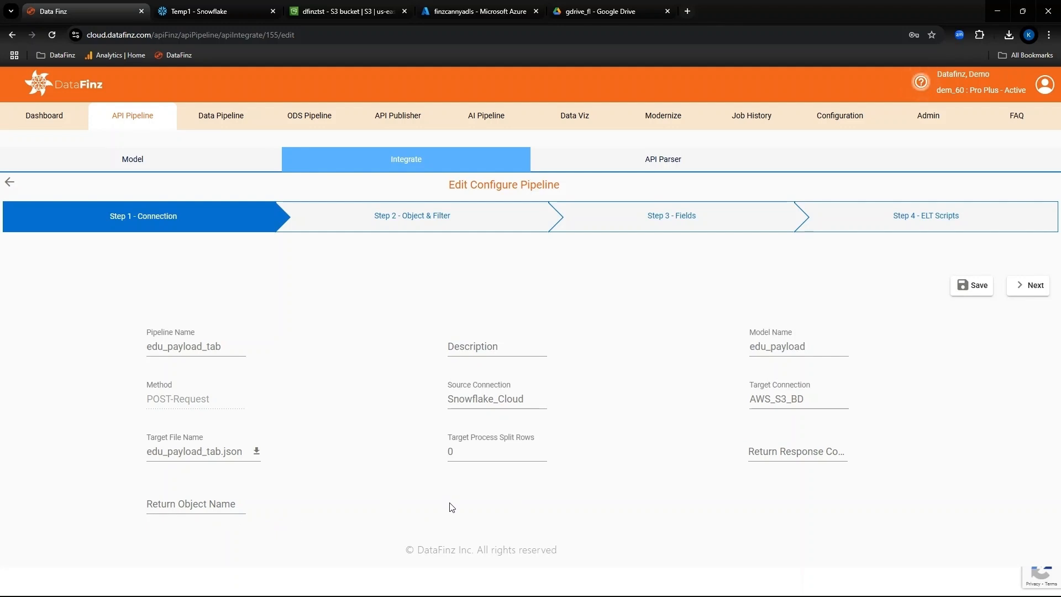
Step: Proceed to the pipeline's objects, check the override object name for edu_payload, and continue to the fields
left_click(1031, 288)
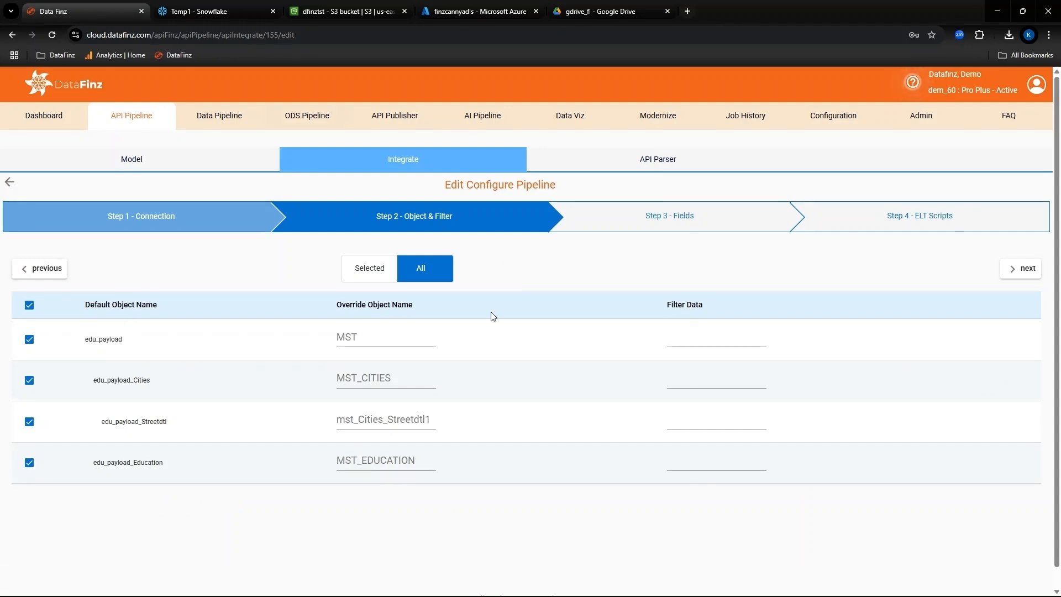
left_click(370, 337)
left_click(628, 543)
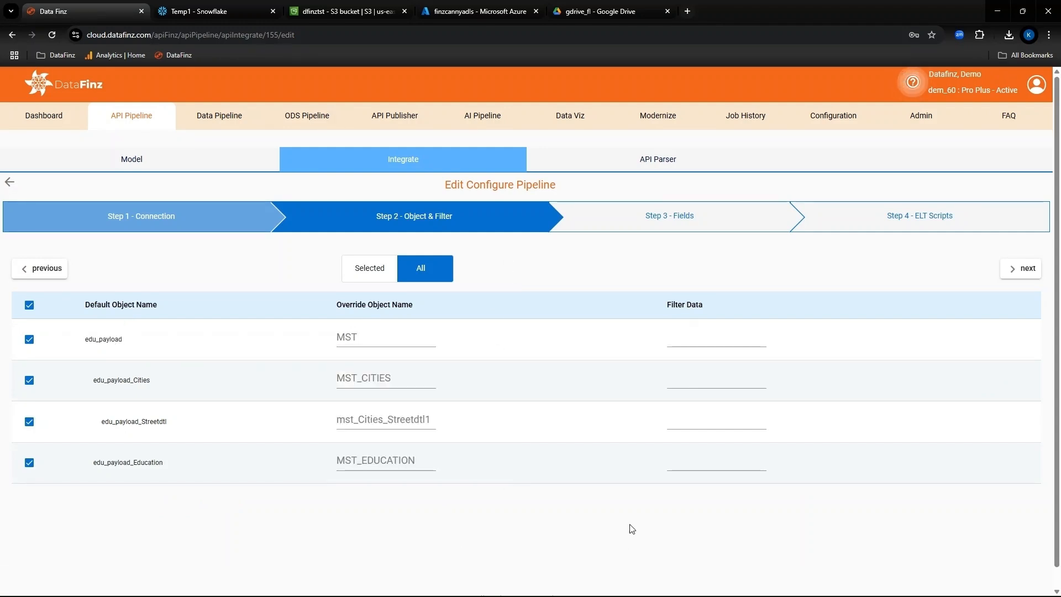
left_click(1023, 268)
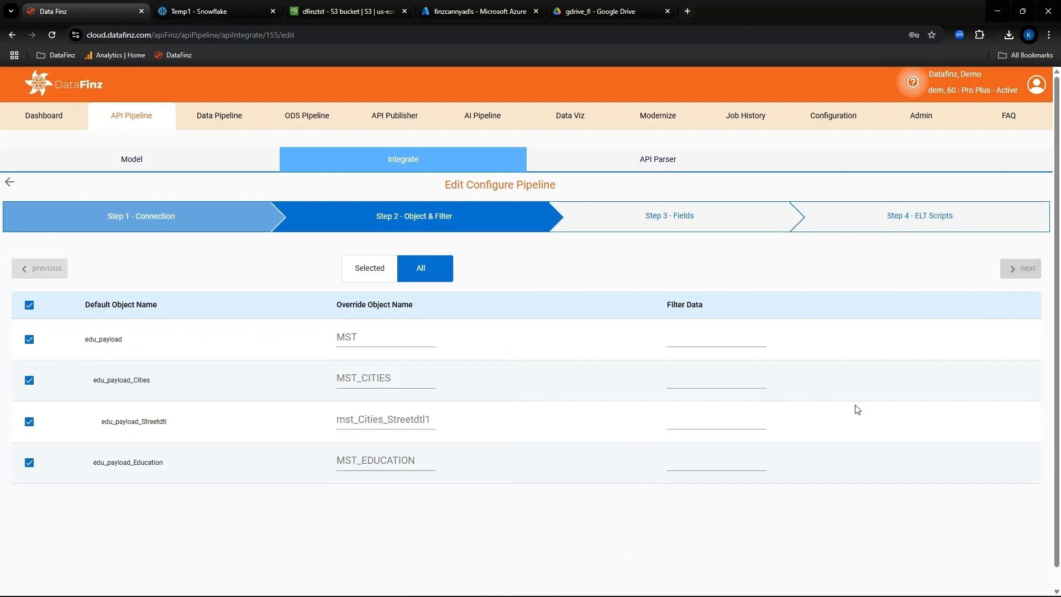
Step: Review the field mappings of the nested edu_payload objects and continue to the ELT scripts
left_click(97, 397)
scroll(96, 397, "down", 1)
left_click(95, 392)
left_click(88, 418)
left_click(1027, 243)
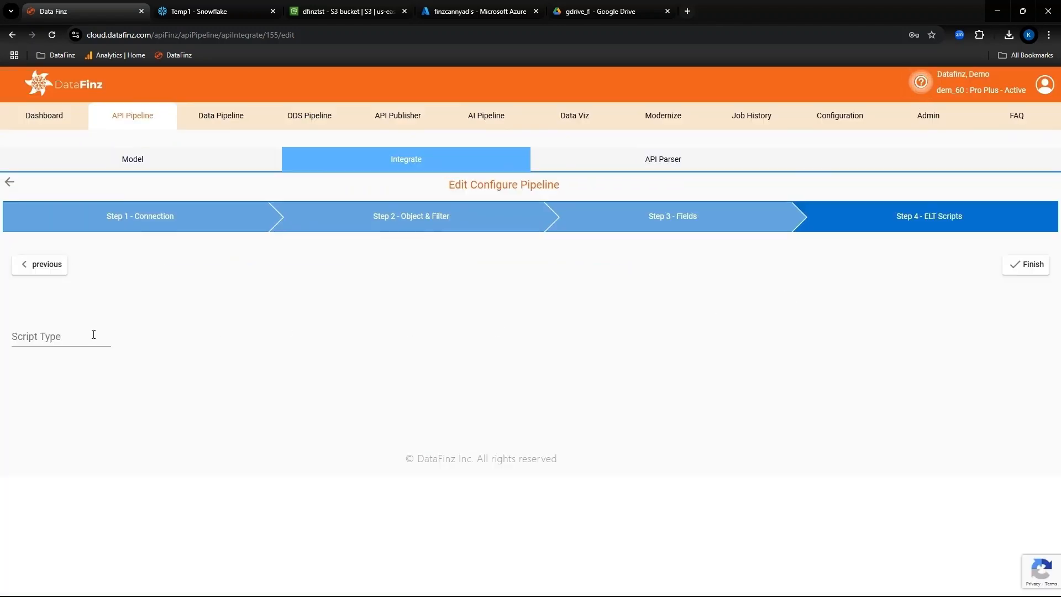
Step: Review the ELT script type choices and finish the edu_payload_tab pipeline configuration
left_click(93, 334)
left_click(177, 438)
left_click(1025, 264)
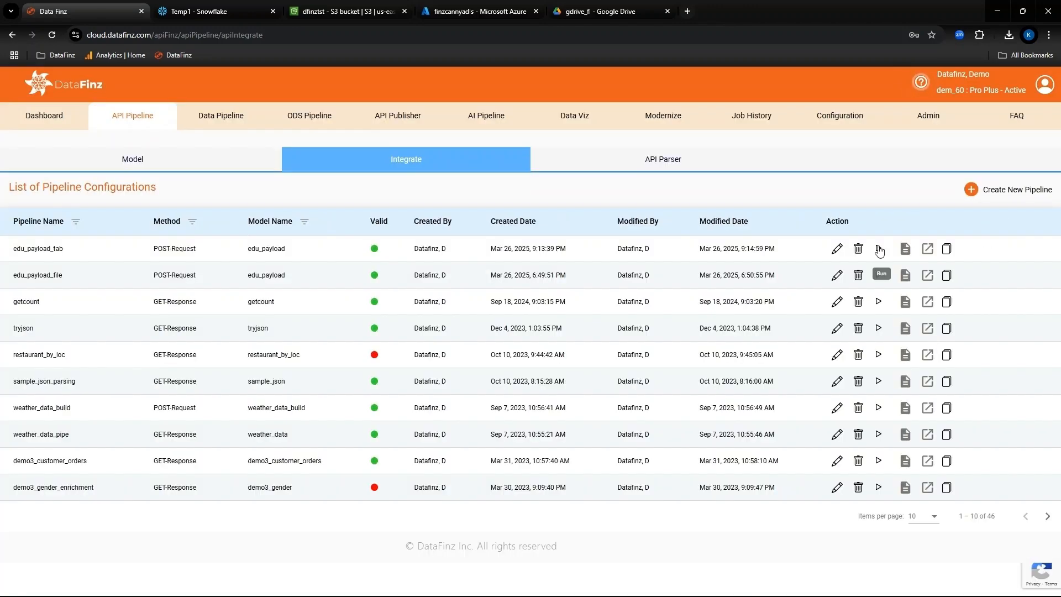
Step: Run the edu_payload_tab pipeline, refresh its status and reload the dfinztst S3 bucket in AWS to check for the output file
left_click(879, 250)
left_click(1027, 193)
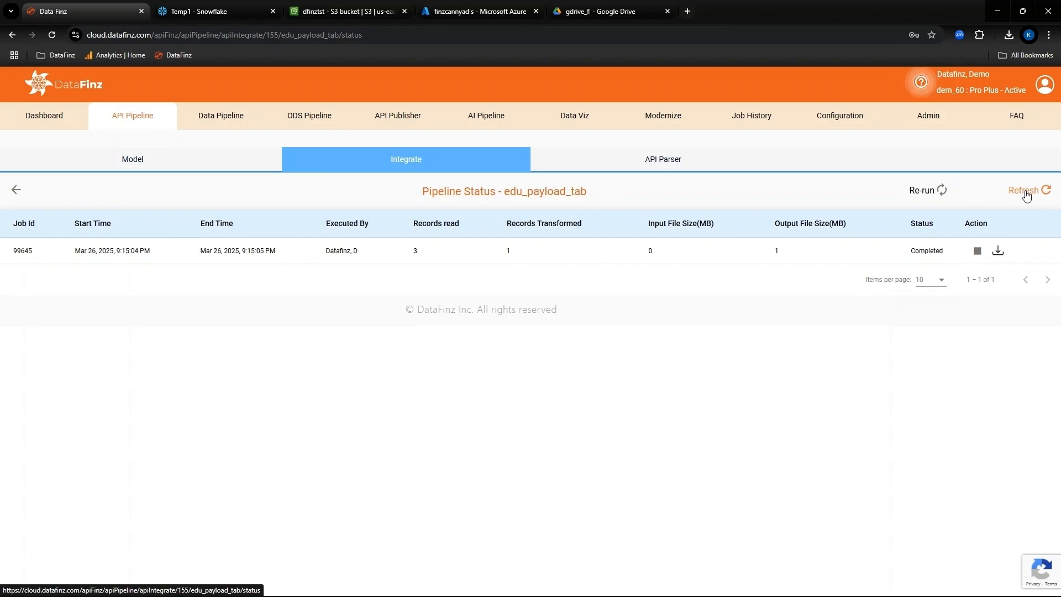
left_click(349, 11)
left_click(398, 202)
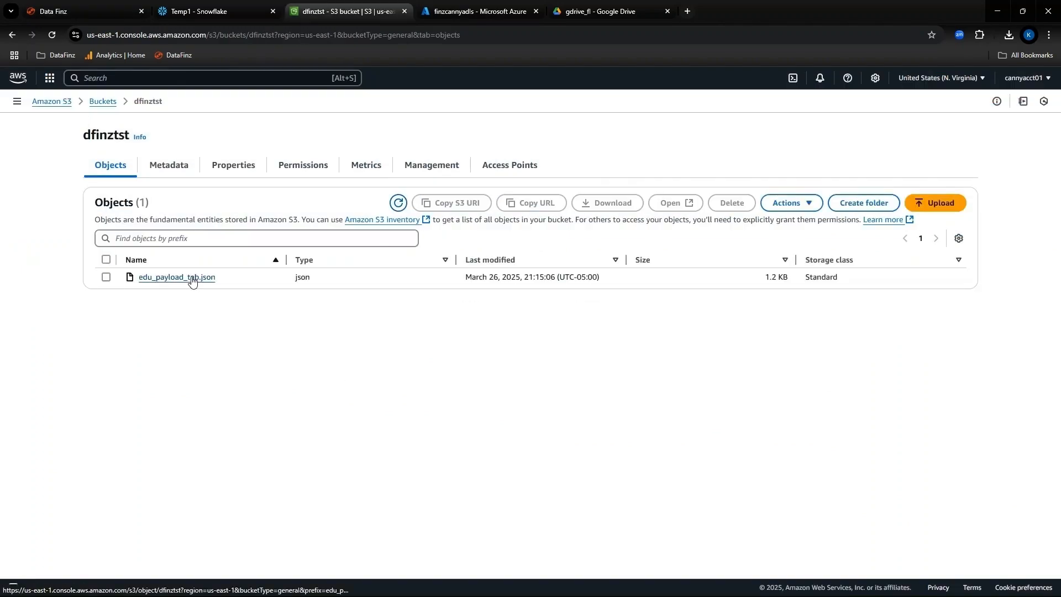